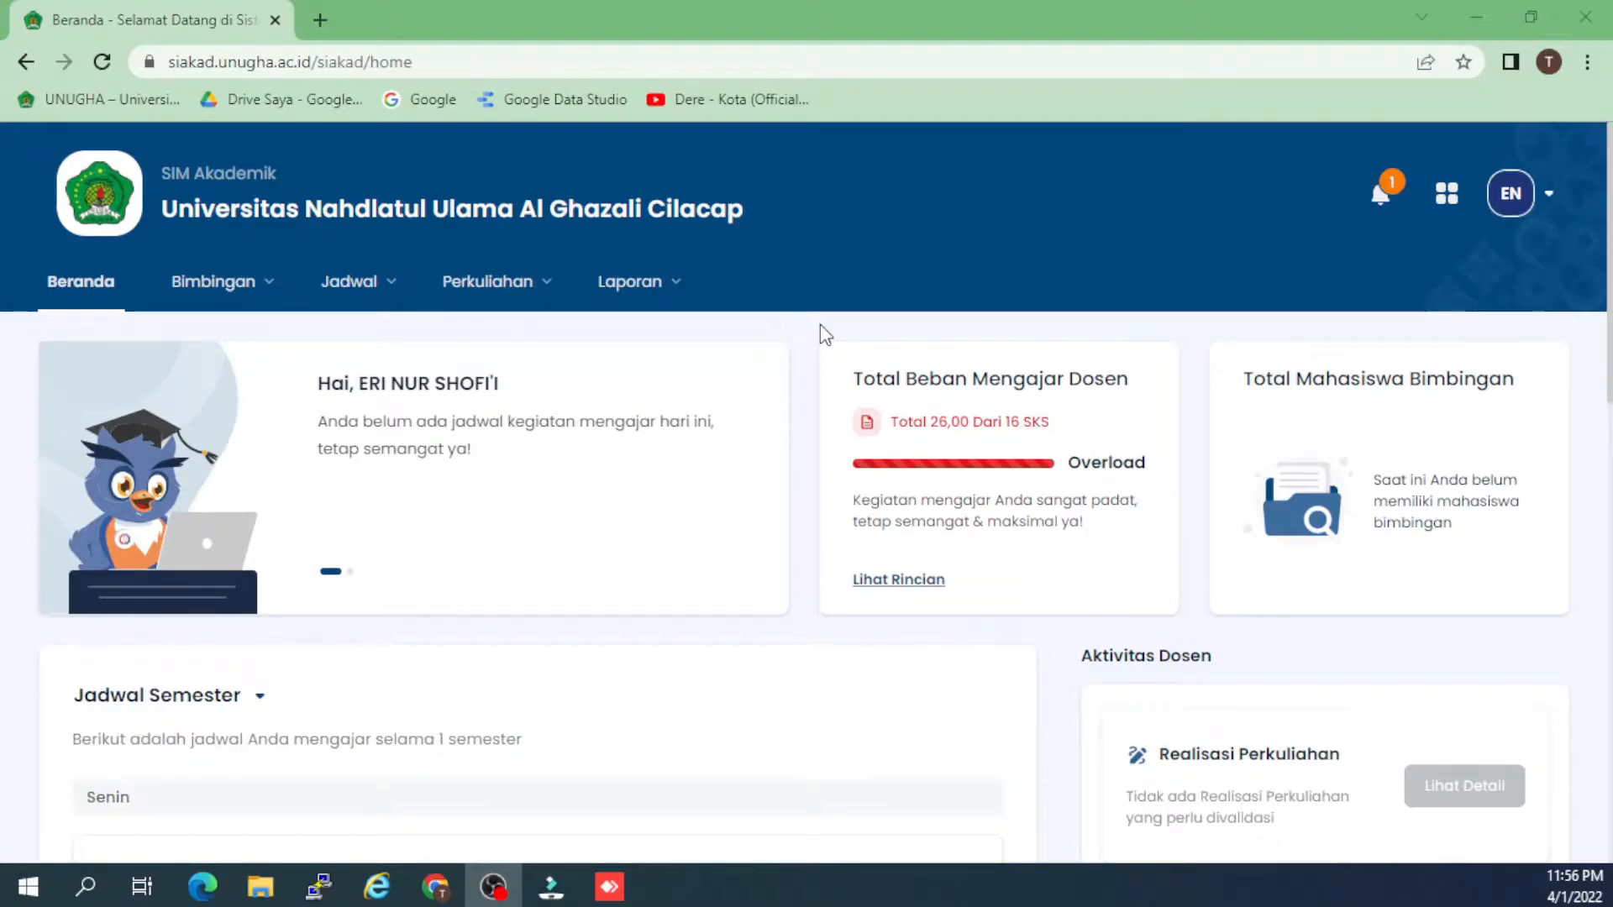
- Look over the Kelas Kuliah class list and the lecture schedule of the Filsafat Ilmu Al Ghozali SI2A class
left_click(496, 294)
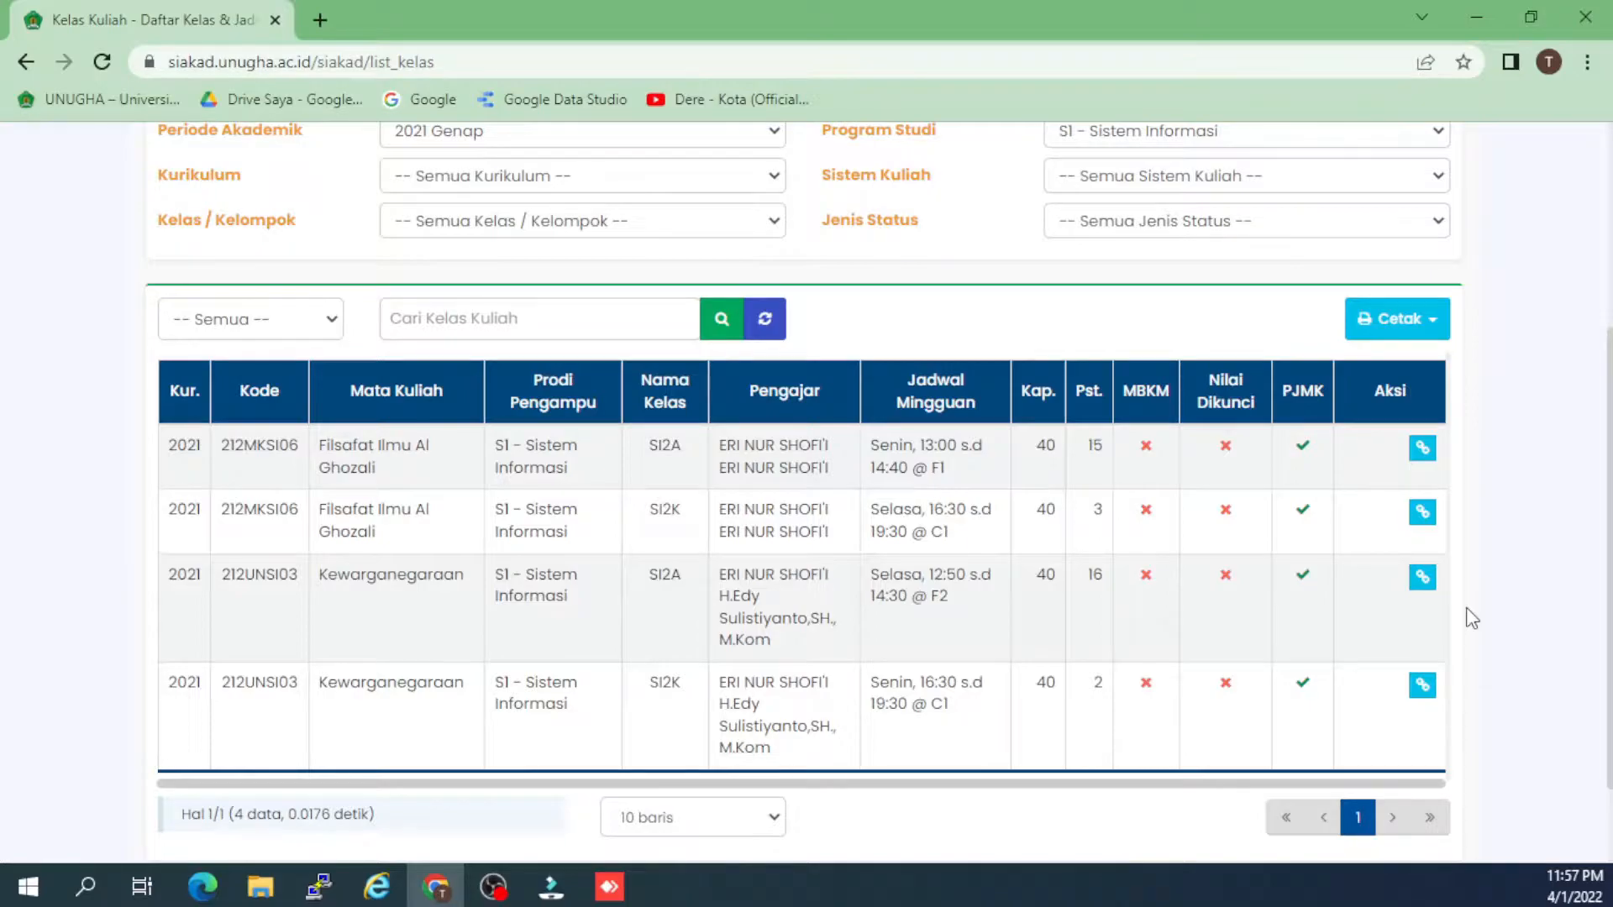
scroll(1051, 521, "down", 2)
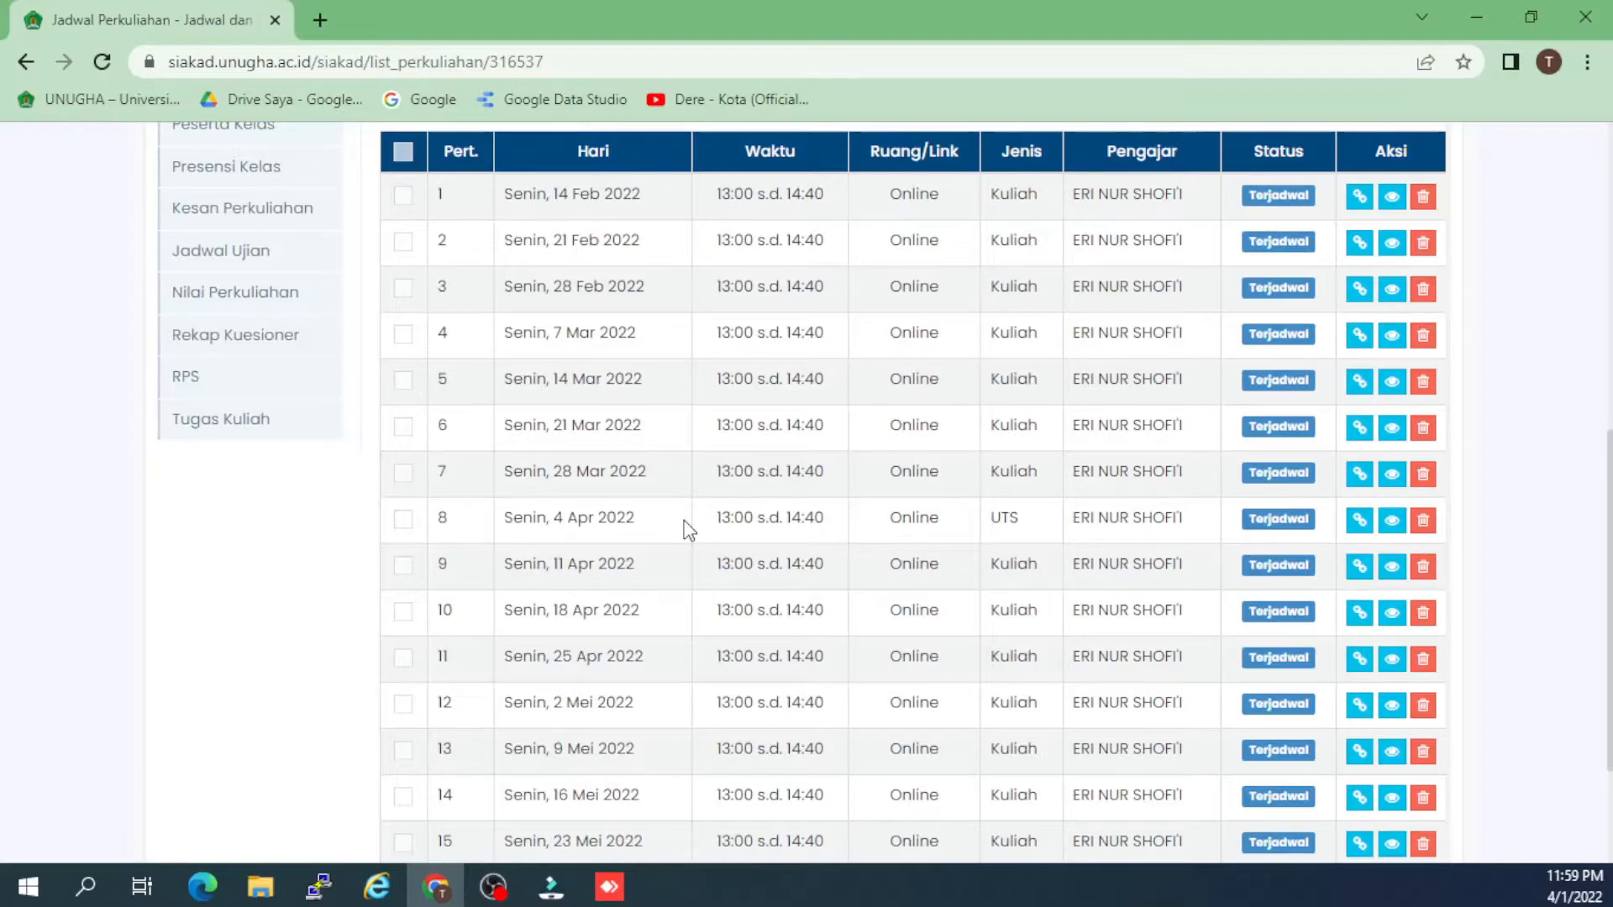
scroll(1014, 679, "up", 2)
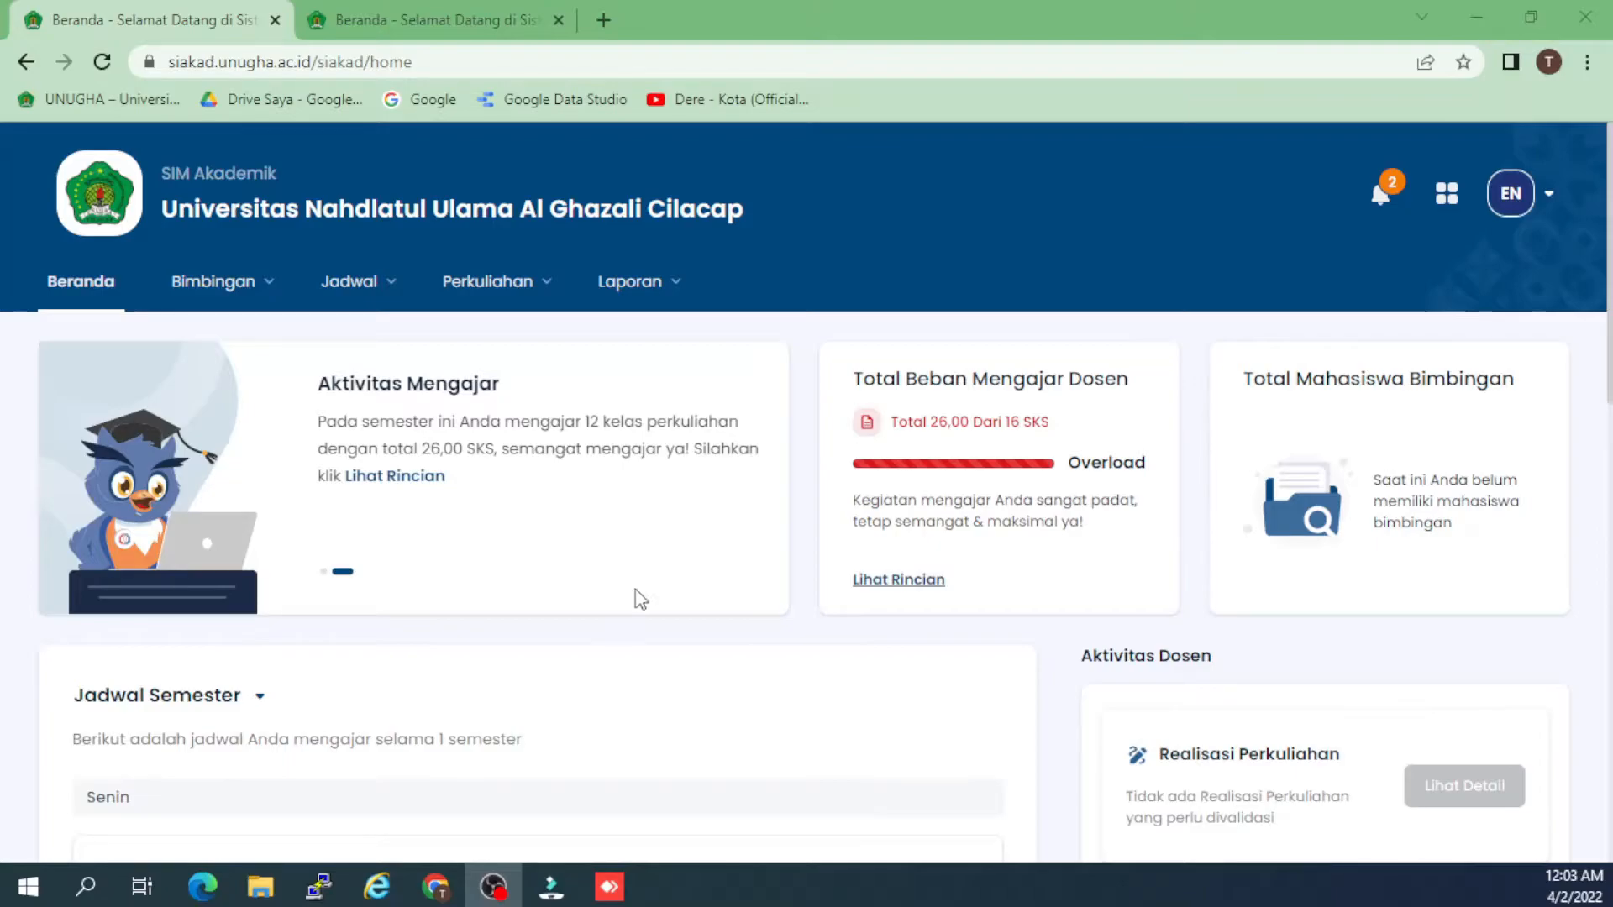
- From the Kelas Kuliah list, open the Dosen Pengajar page of the Filsafat Ilmu Al Ghozali SI2A class
scroll(706, 619, "down", 3)
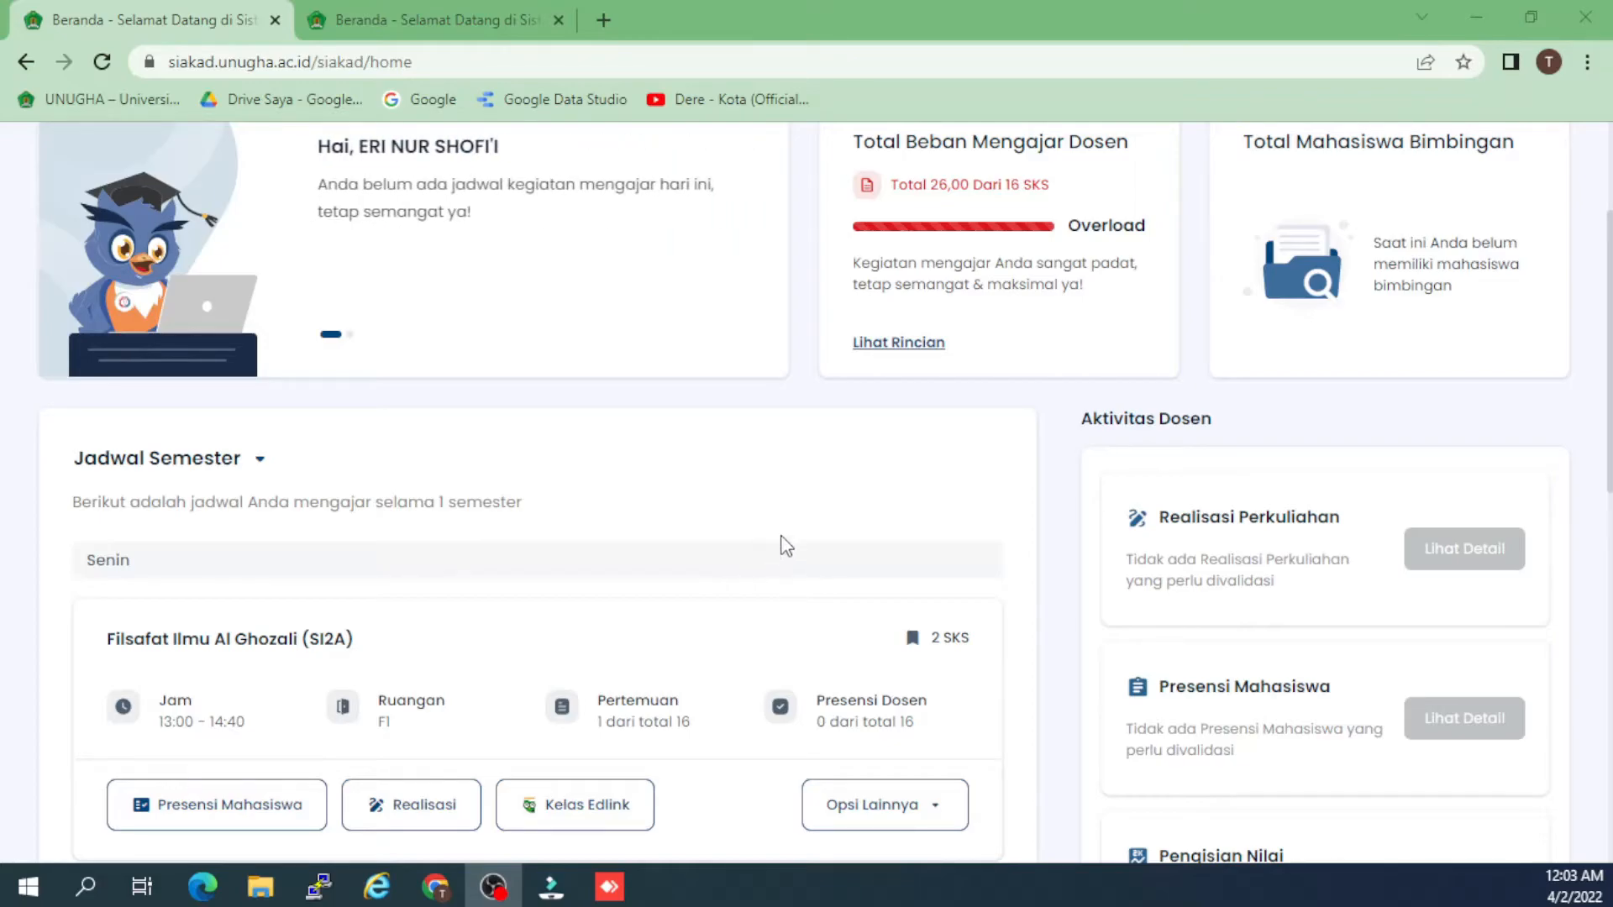
scroll(782, 550, "up", 3)
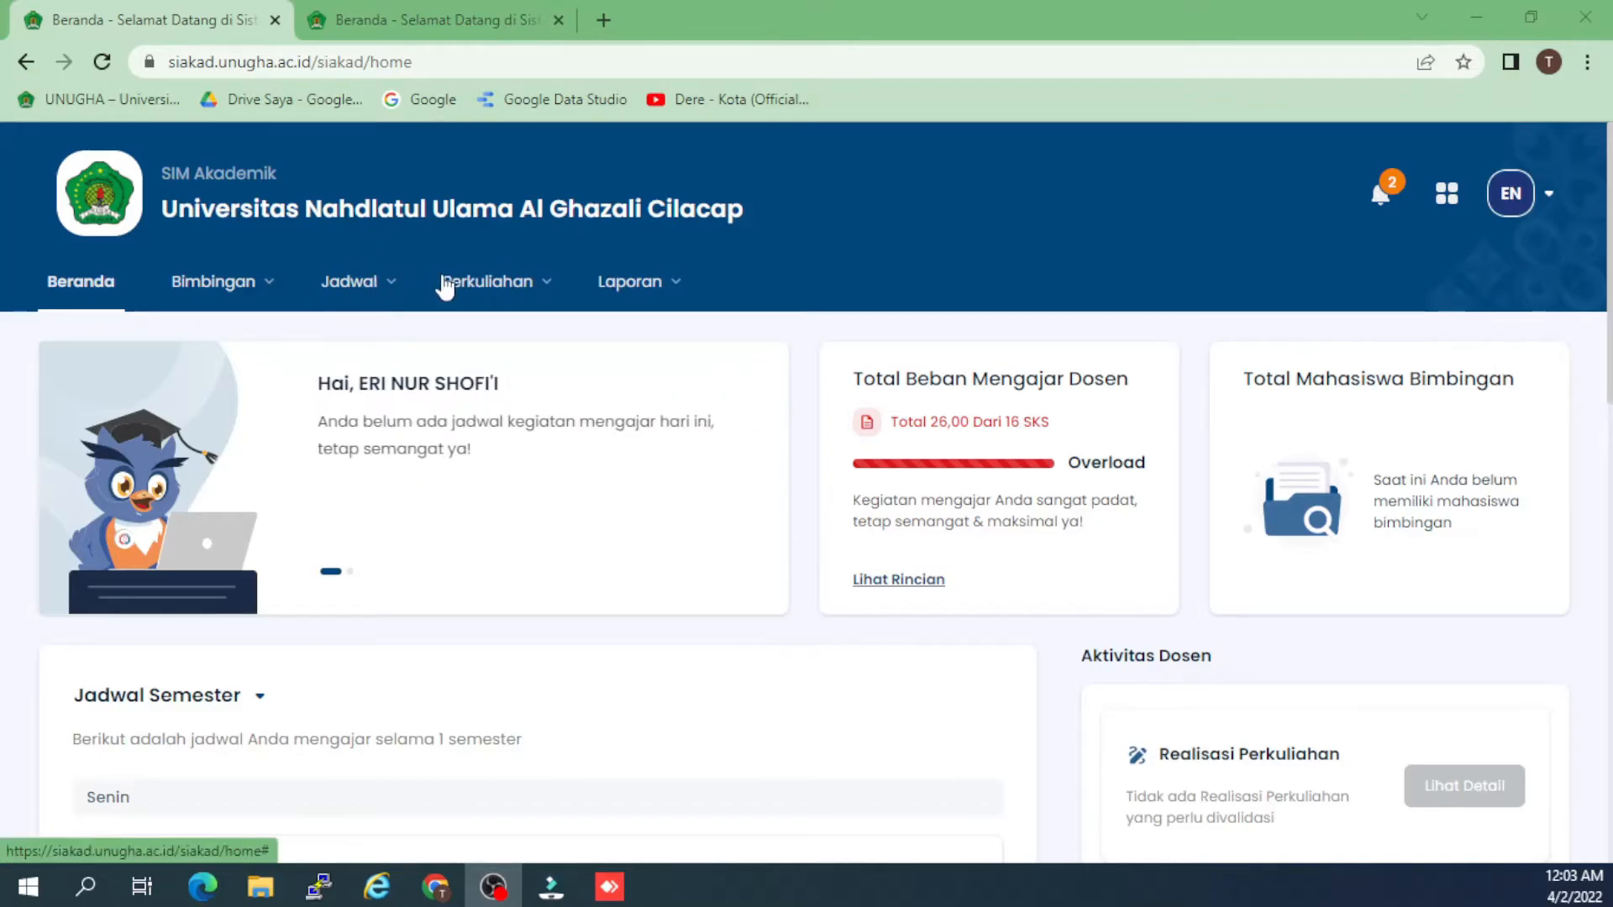
left_click(478, 286)
left_click(535, 567)
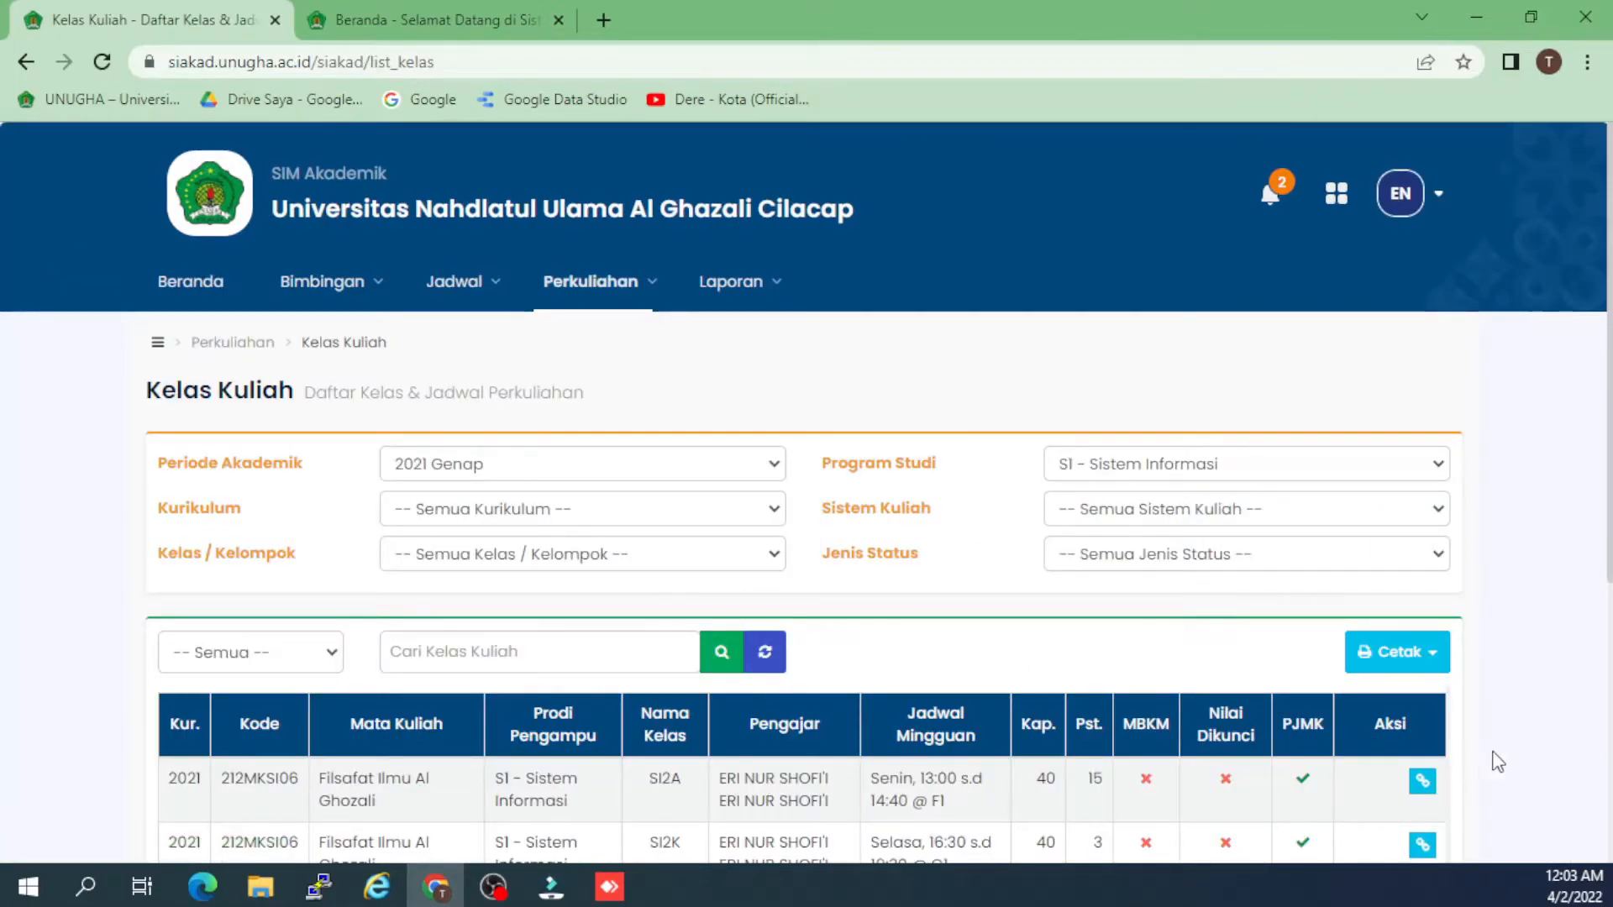
scroll(1504, 765, "down", 2)
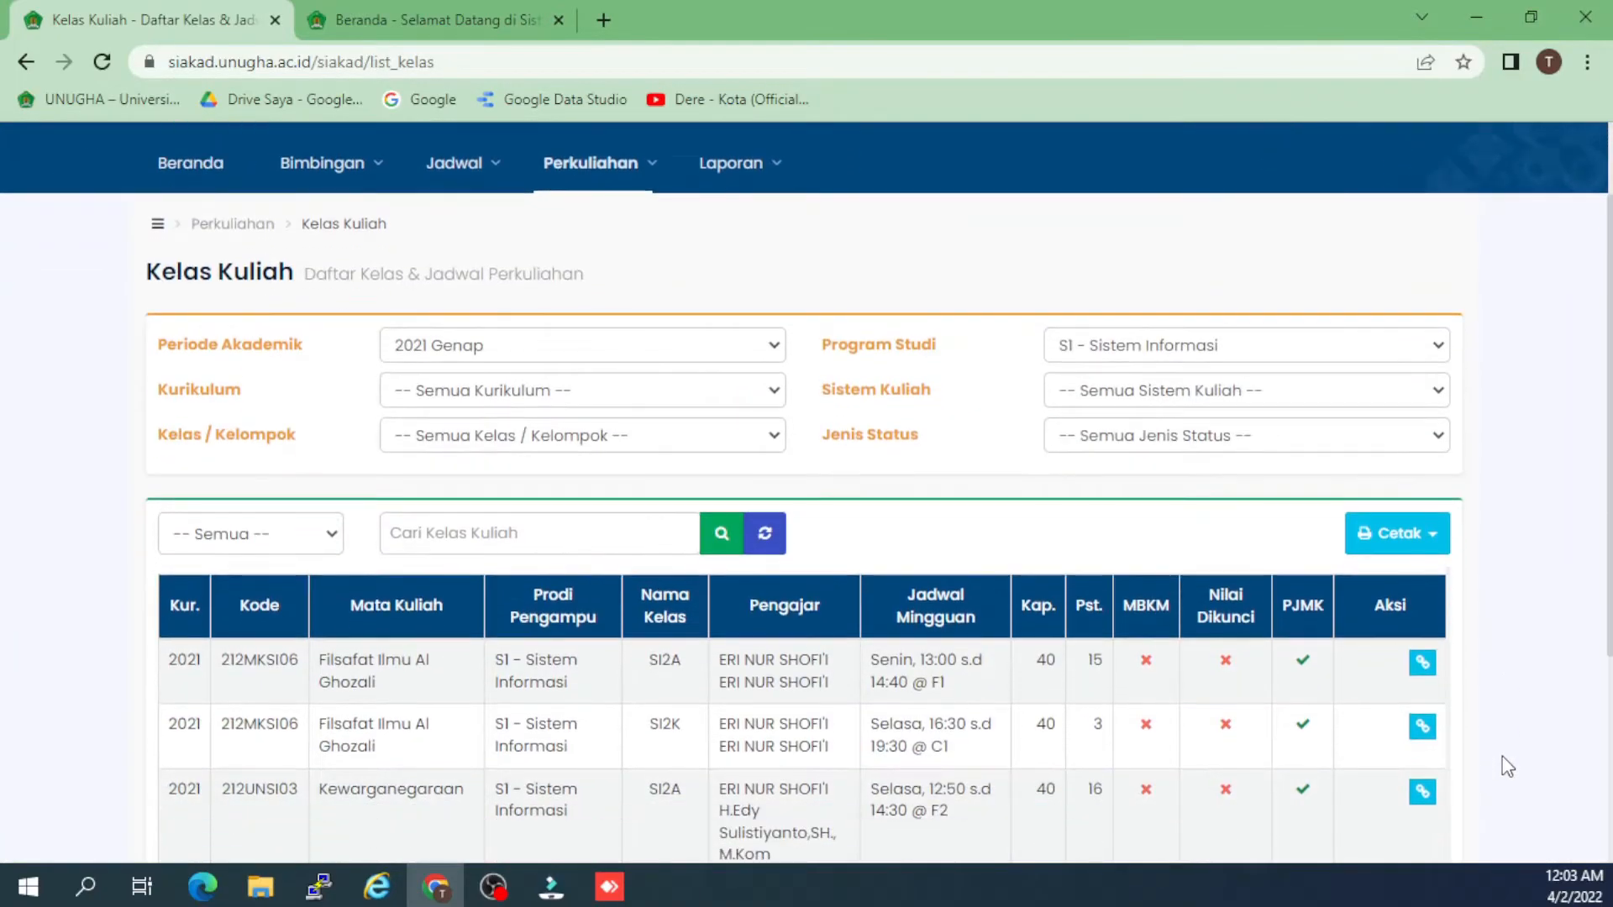
left_click(1422, 665)
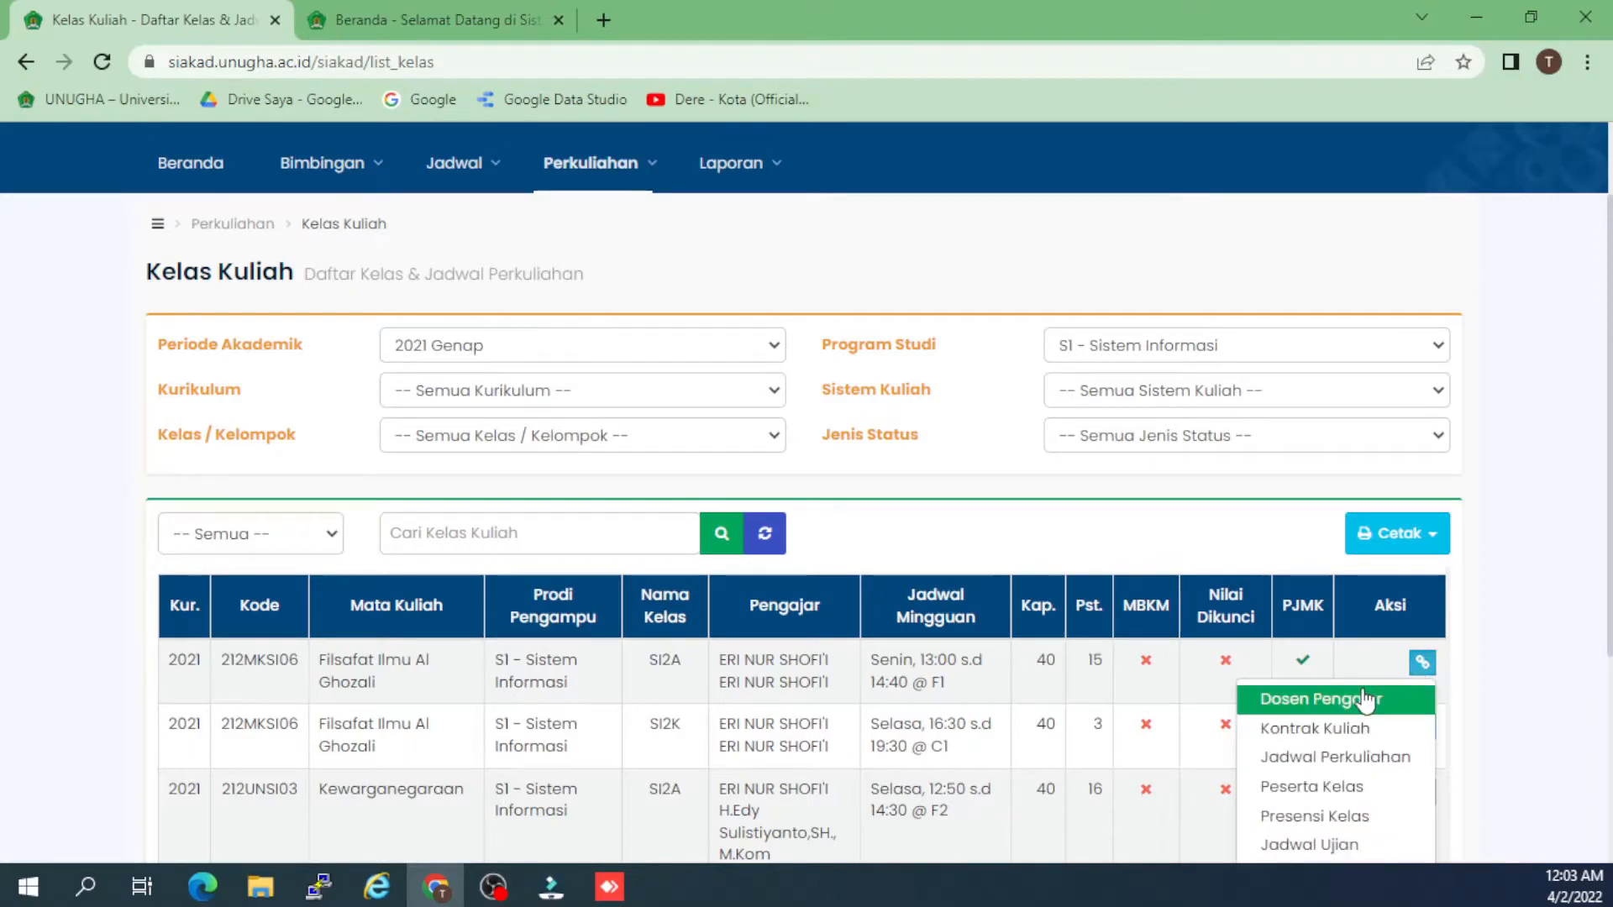
left_click(1363, 700)
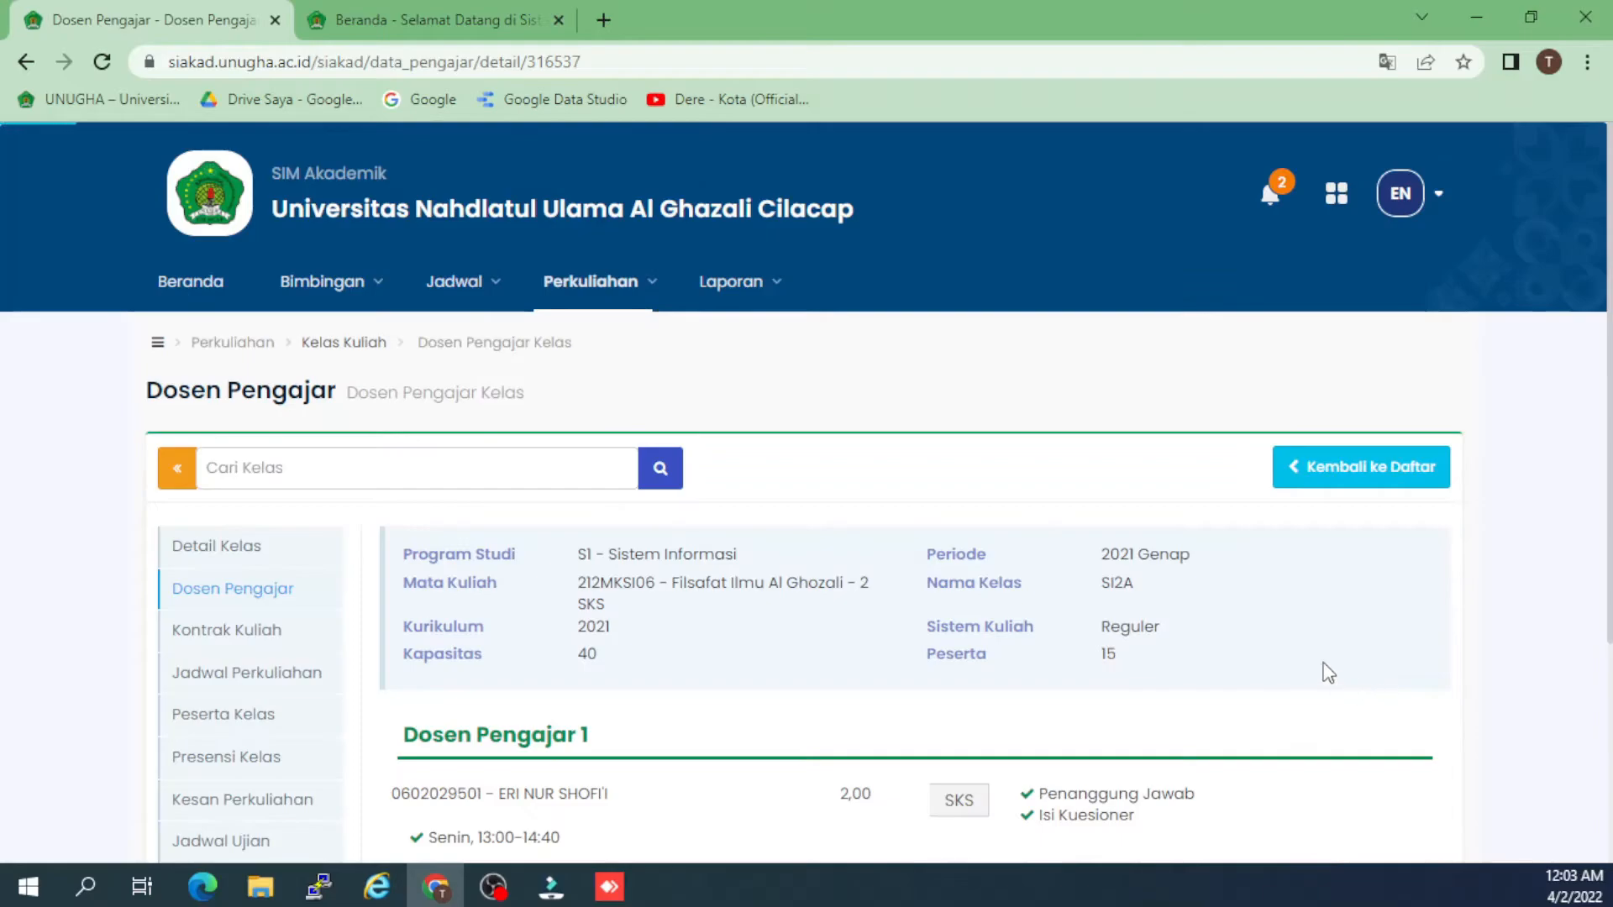
- Go to the class's Jadwal Perkuliahan and open the details of meeting 6 on 21 Mar 2022
scroll(782, 603, "down", 3)
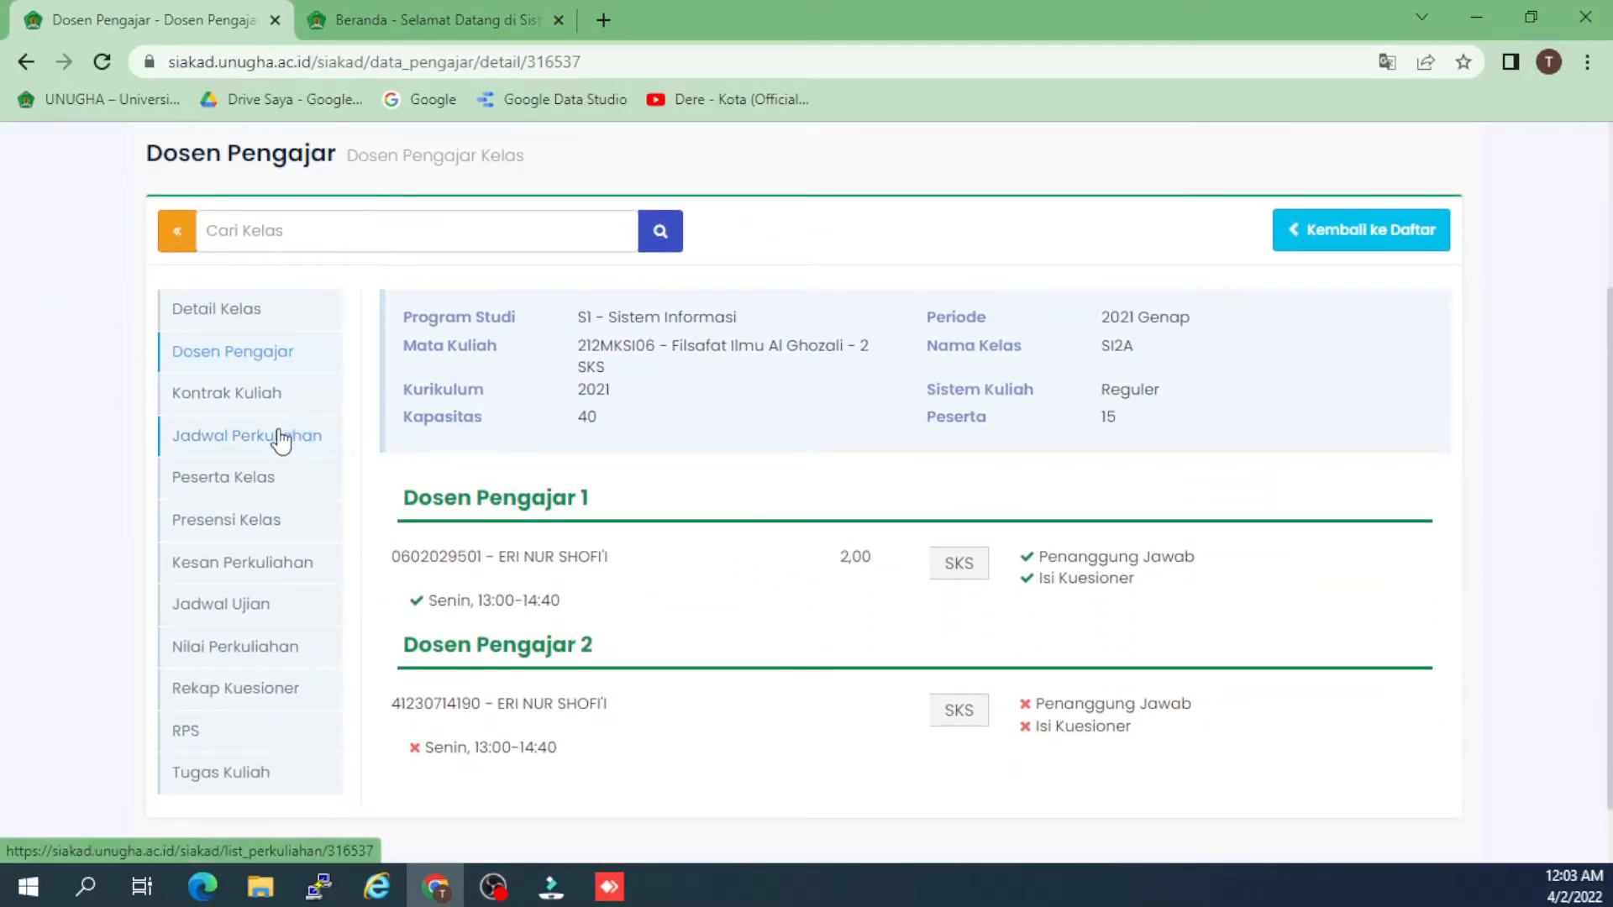
left_click(281, 435)
scroll(845, 663, "down", 4)
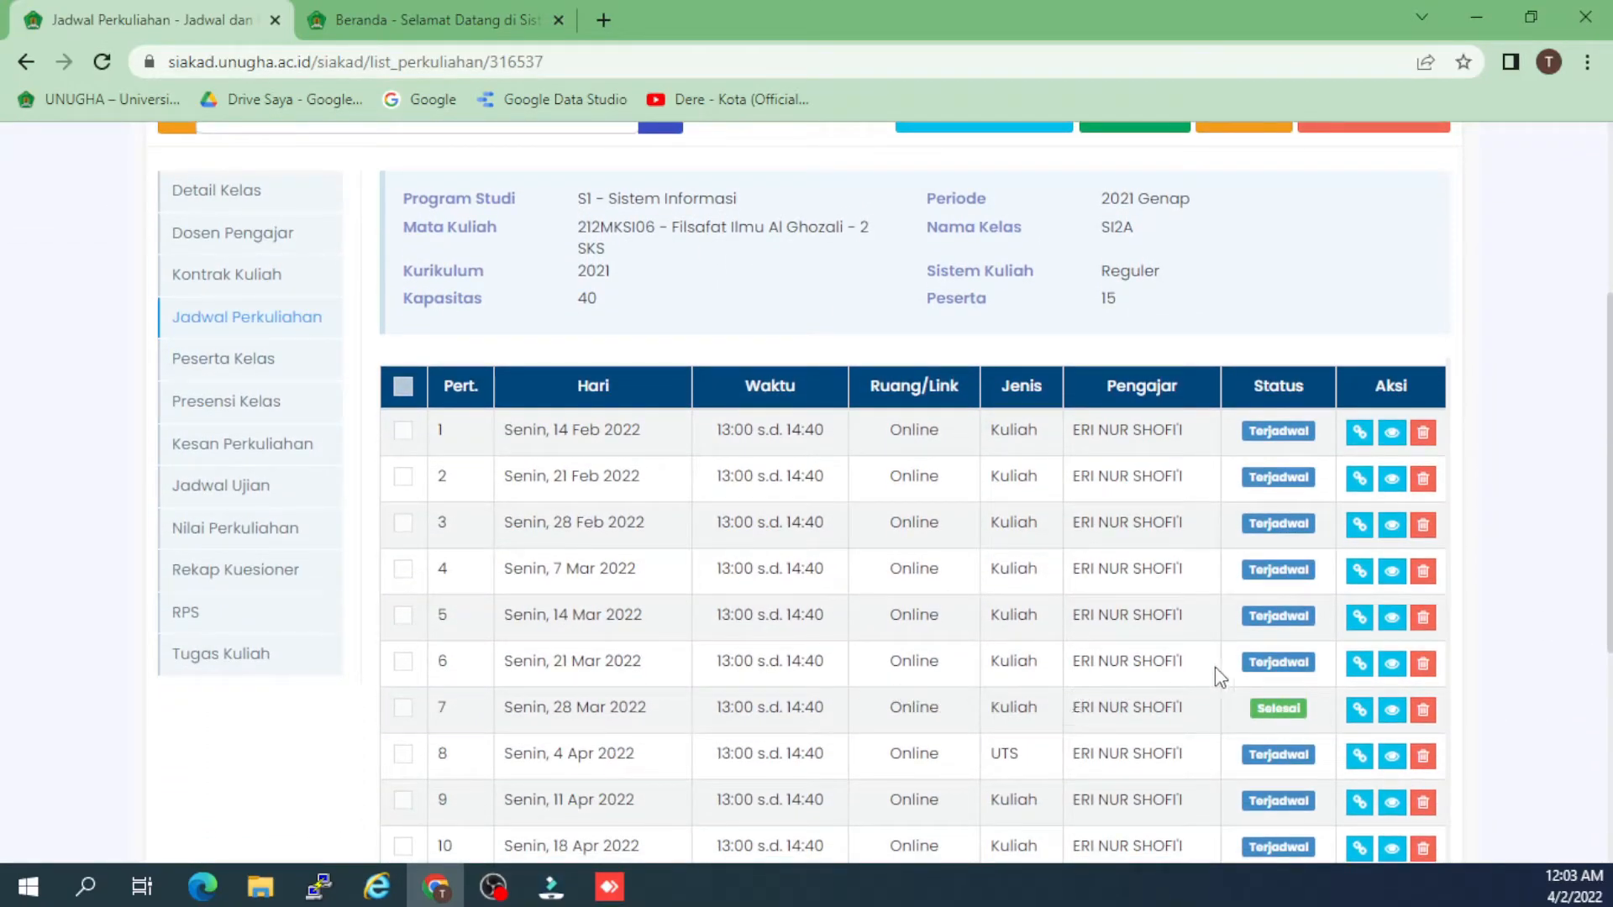
scroll(1526, 645, "down", 1)
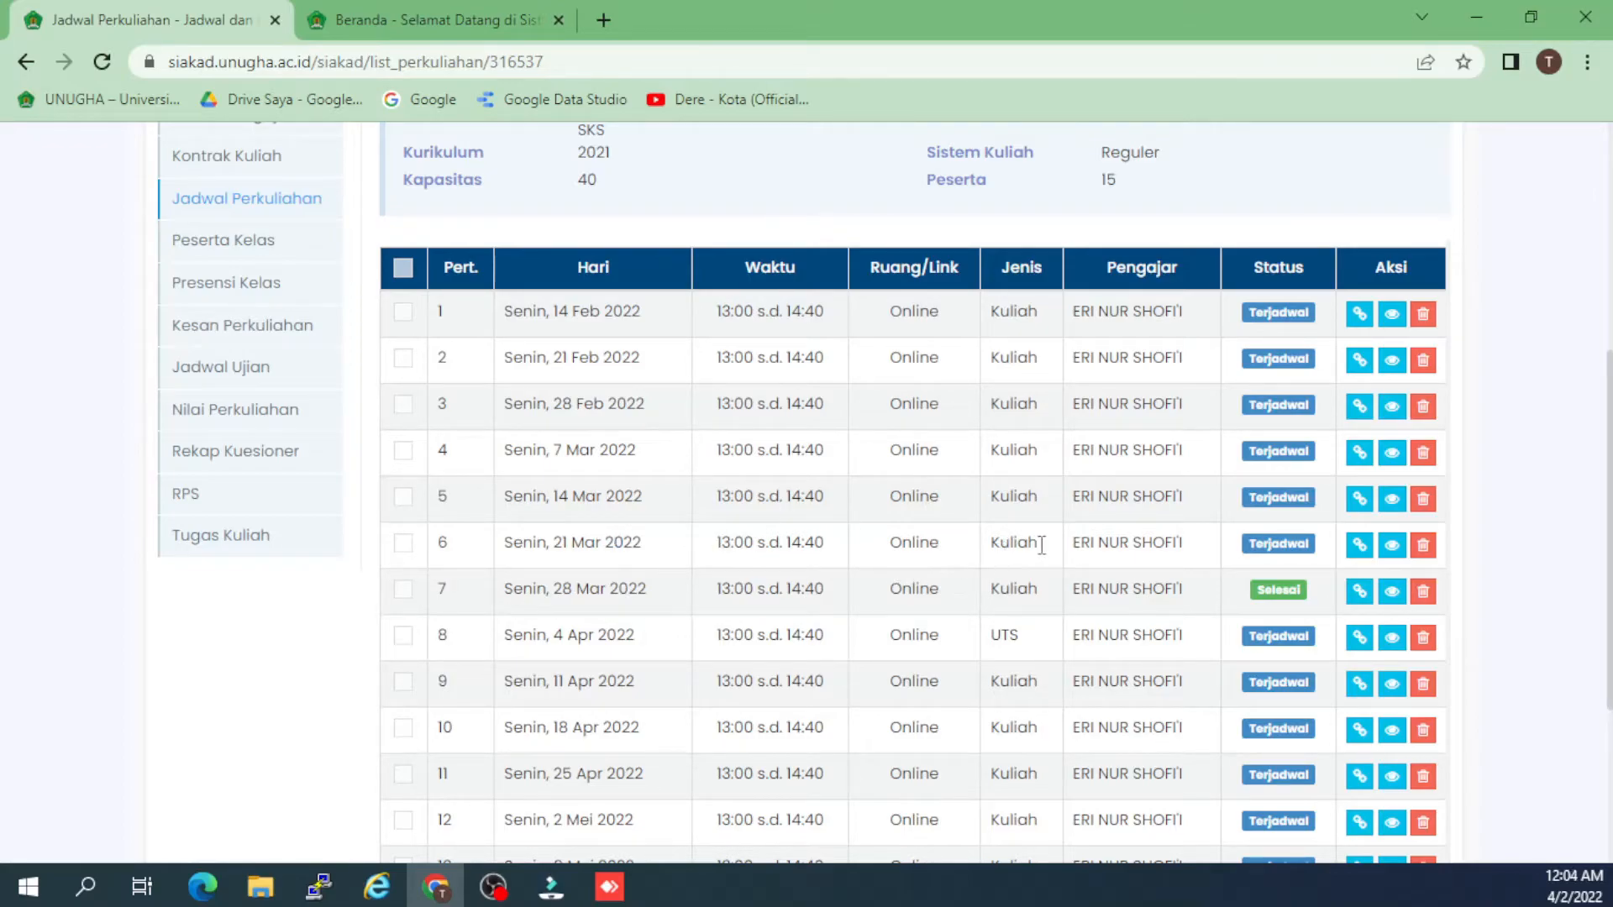
left_click(1394, 555)
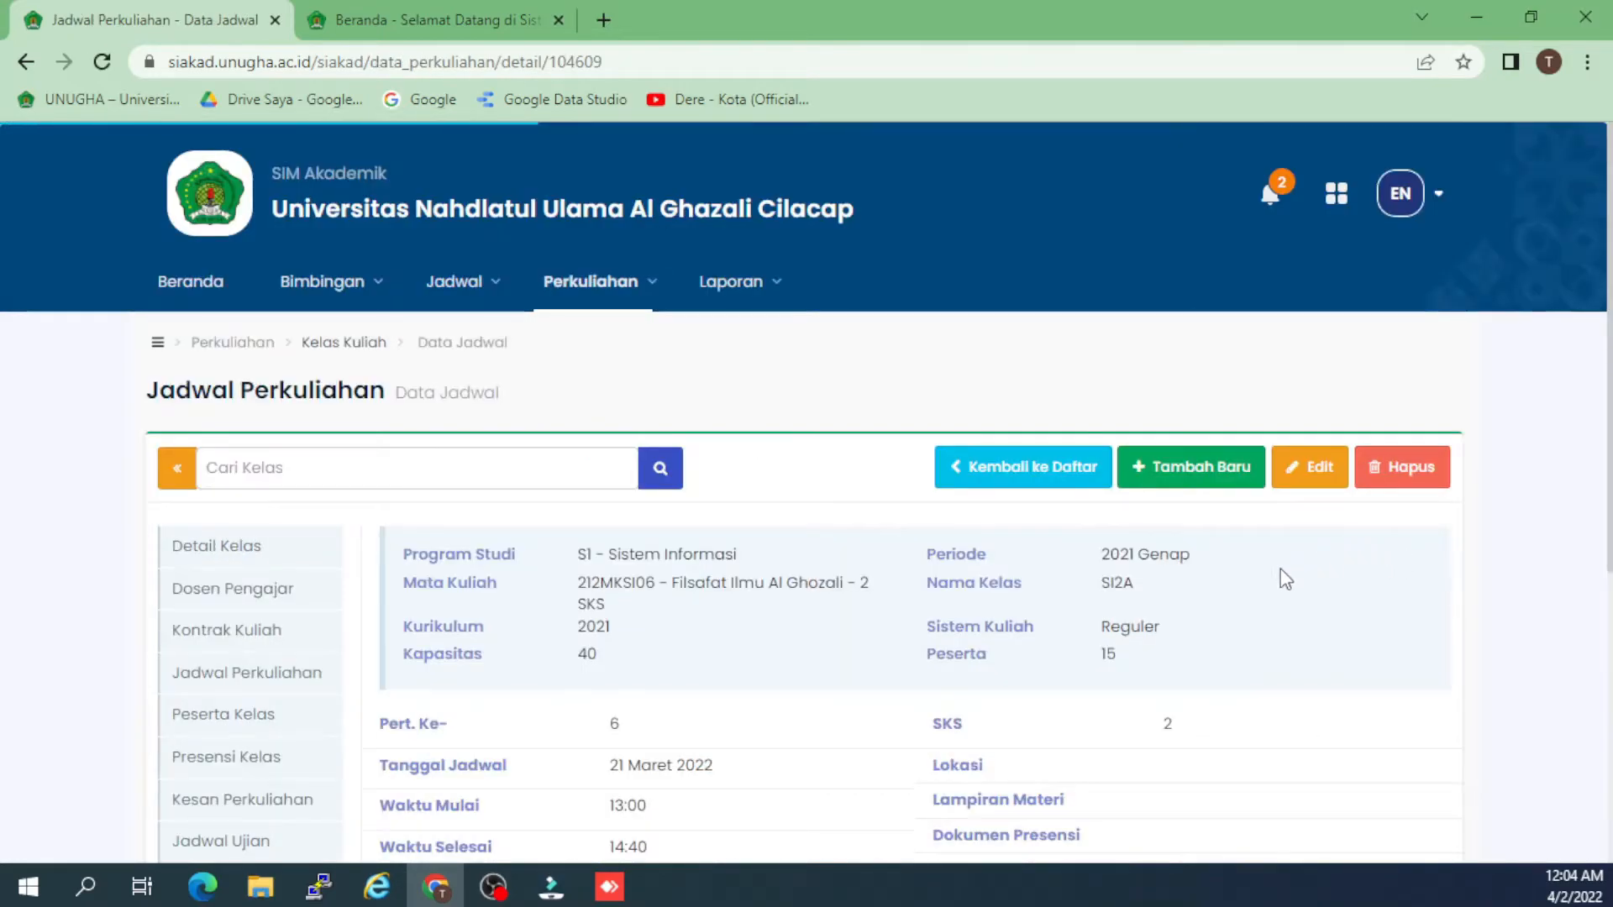
- Examine the schedule details of meeting 6, in particular its Status entry
scroll(1149, 620, "down", 4)
scroll(1145, 619, "up", 1)
scroll(756, 666, "down", 1)
double_click(622, 659)
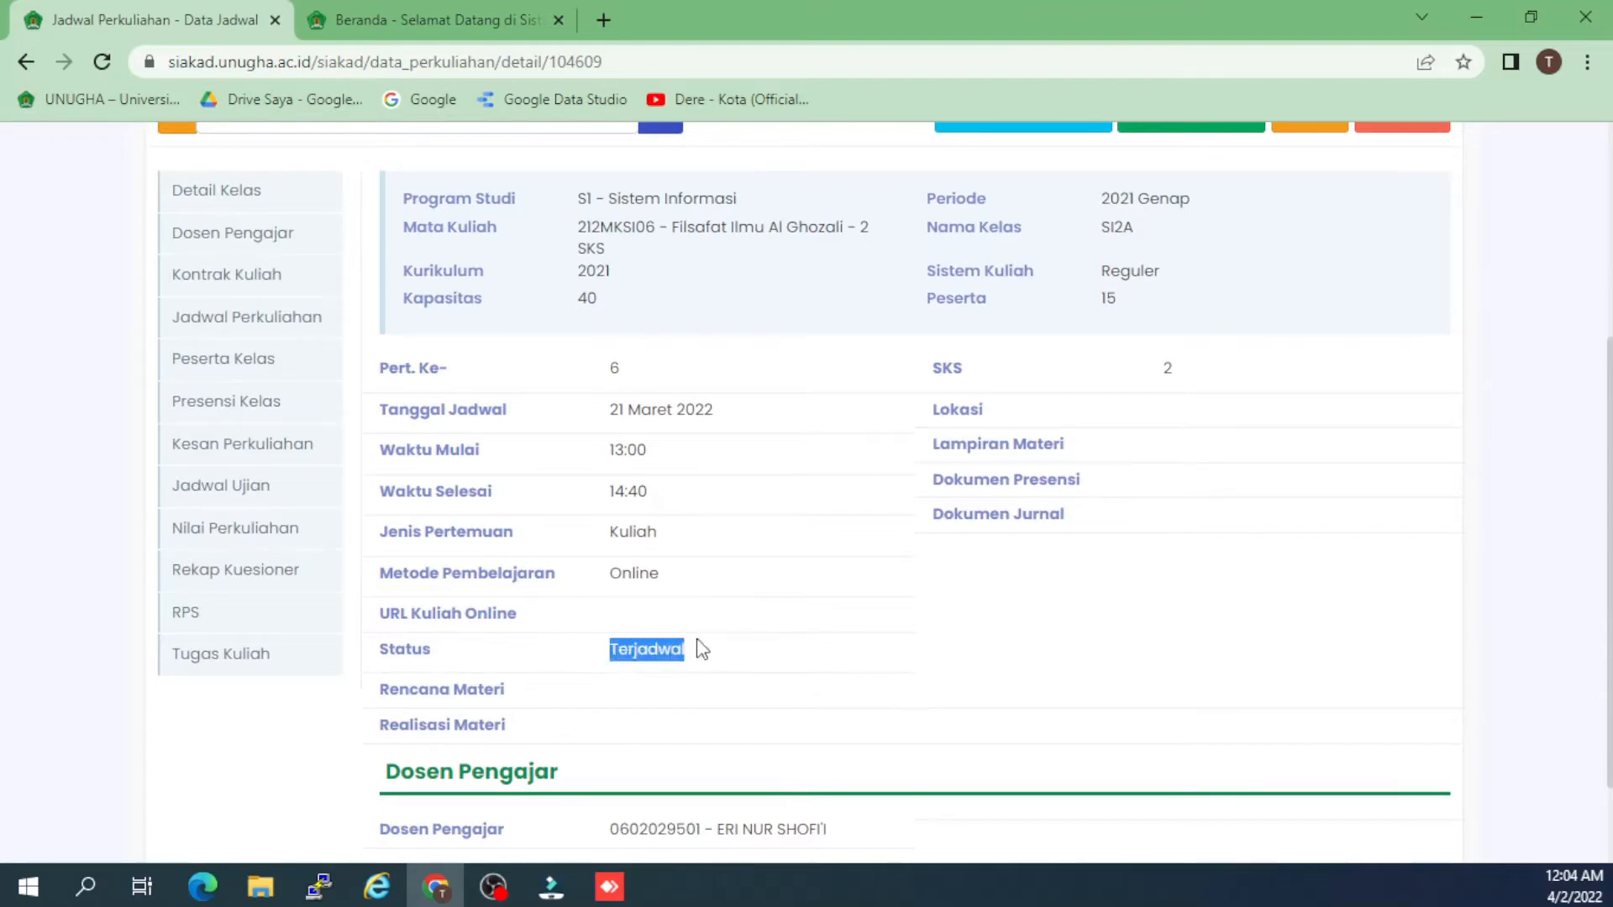
left_click(870, 664)
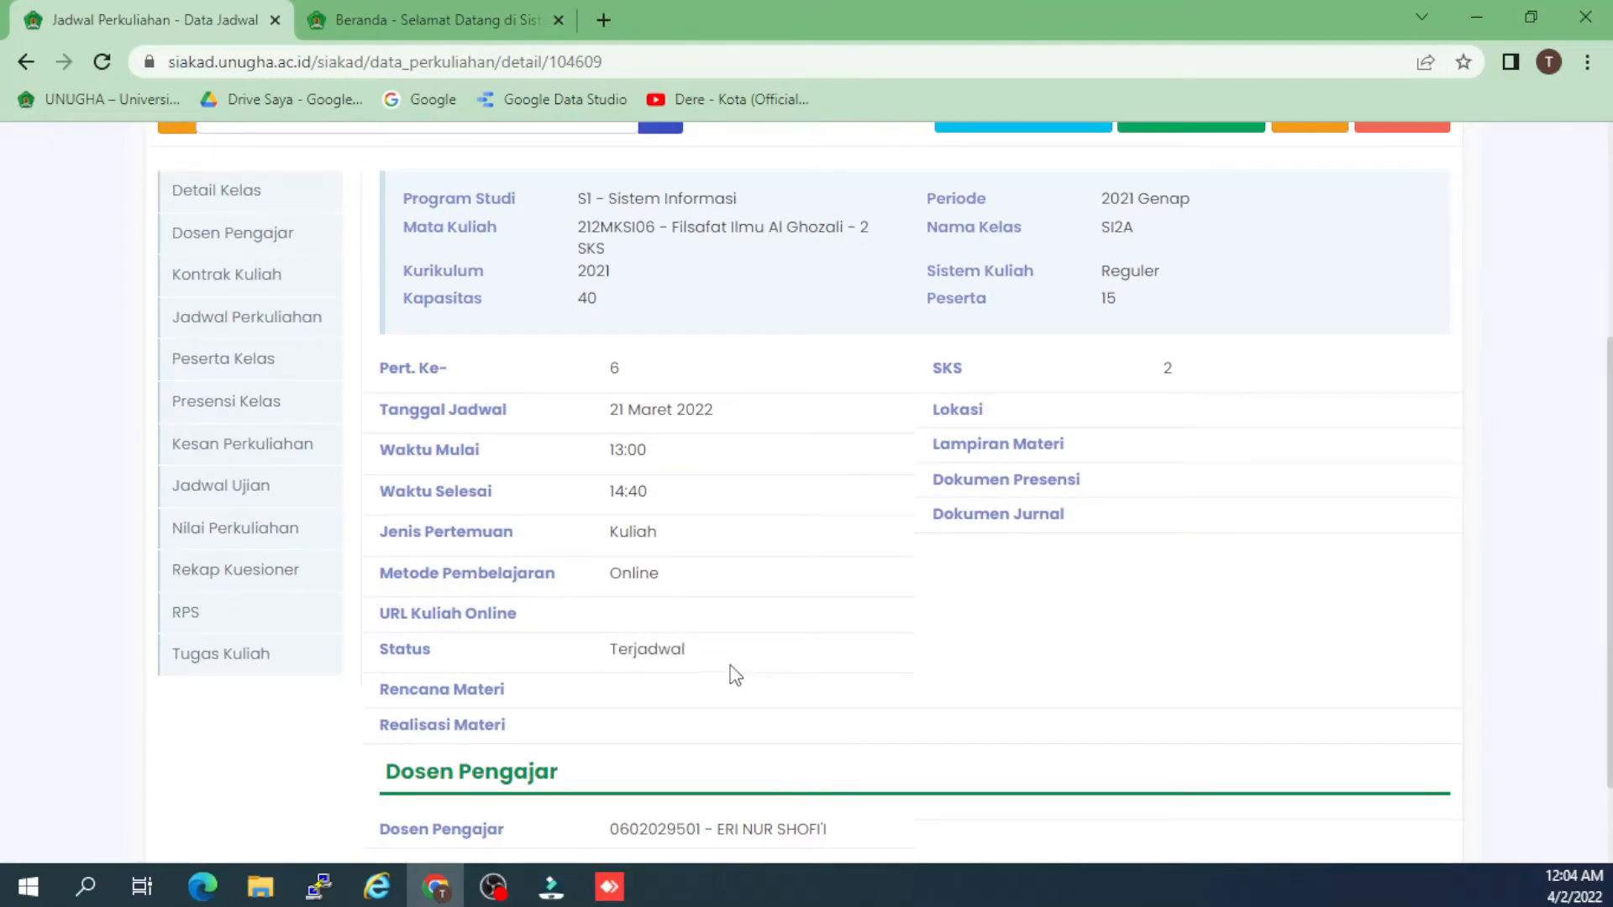
scroll(1026, 641, "up", 3)
scroll(623, 691, "down", 3)
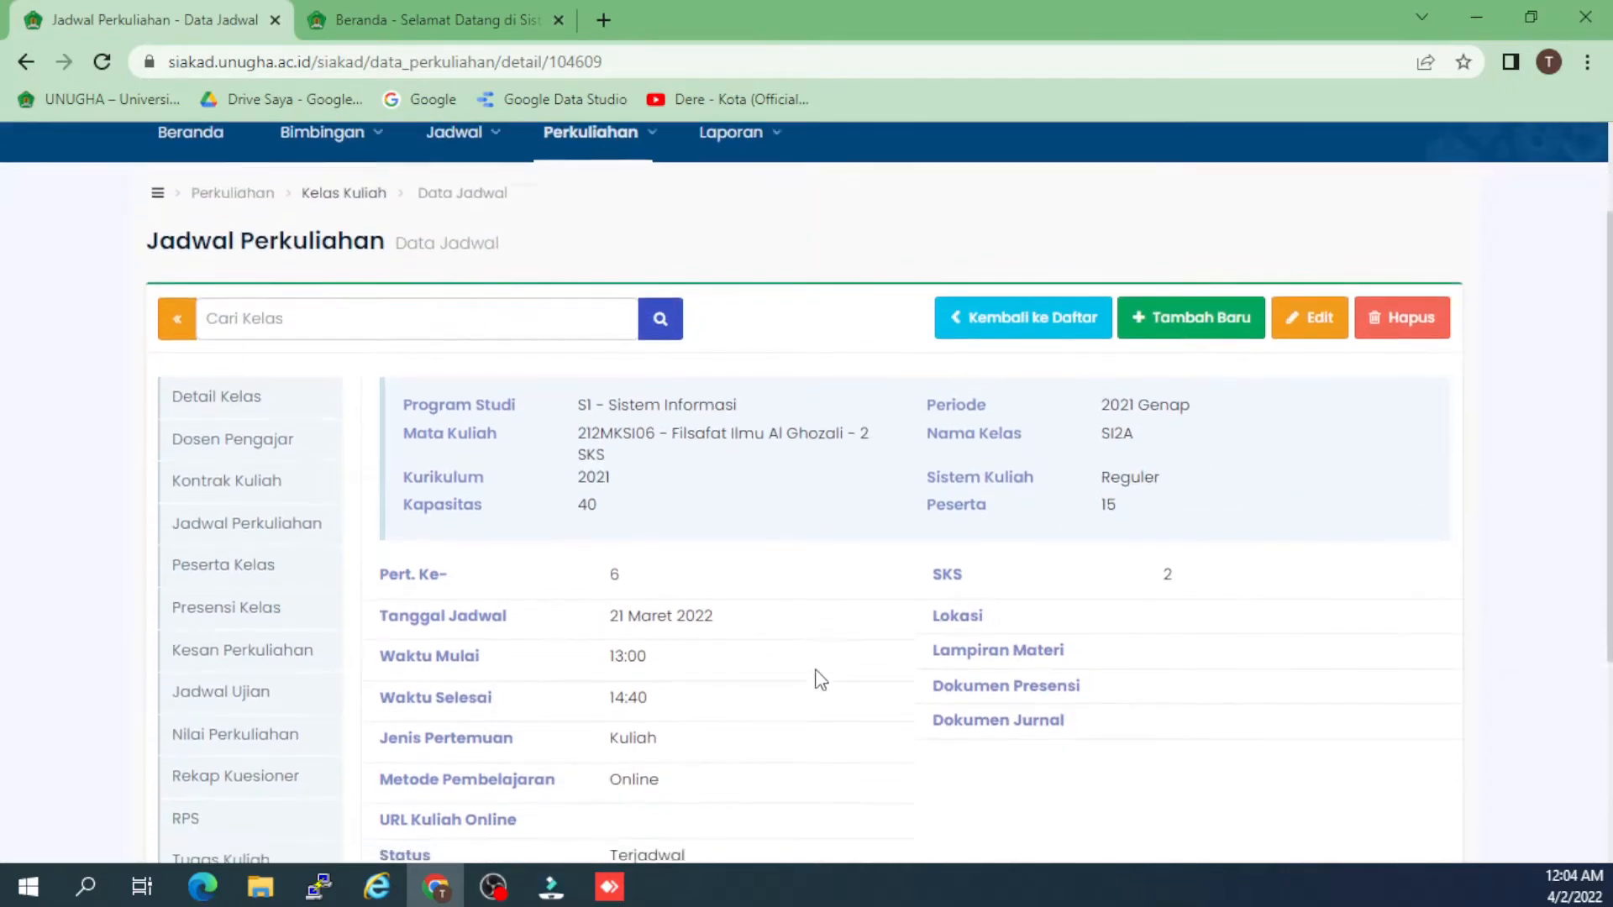
left_click_drag(609, 659, 728, 649)
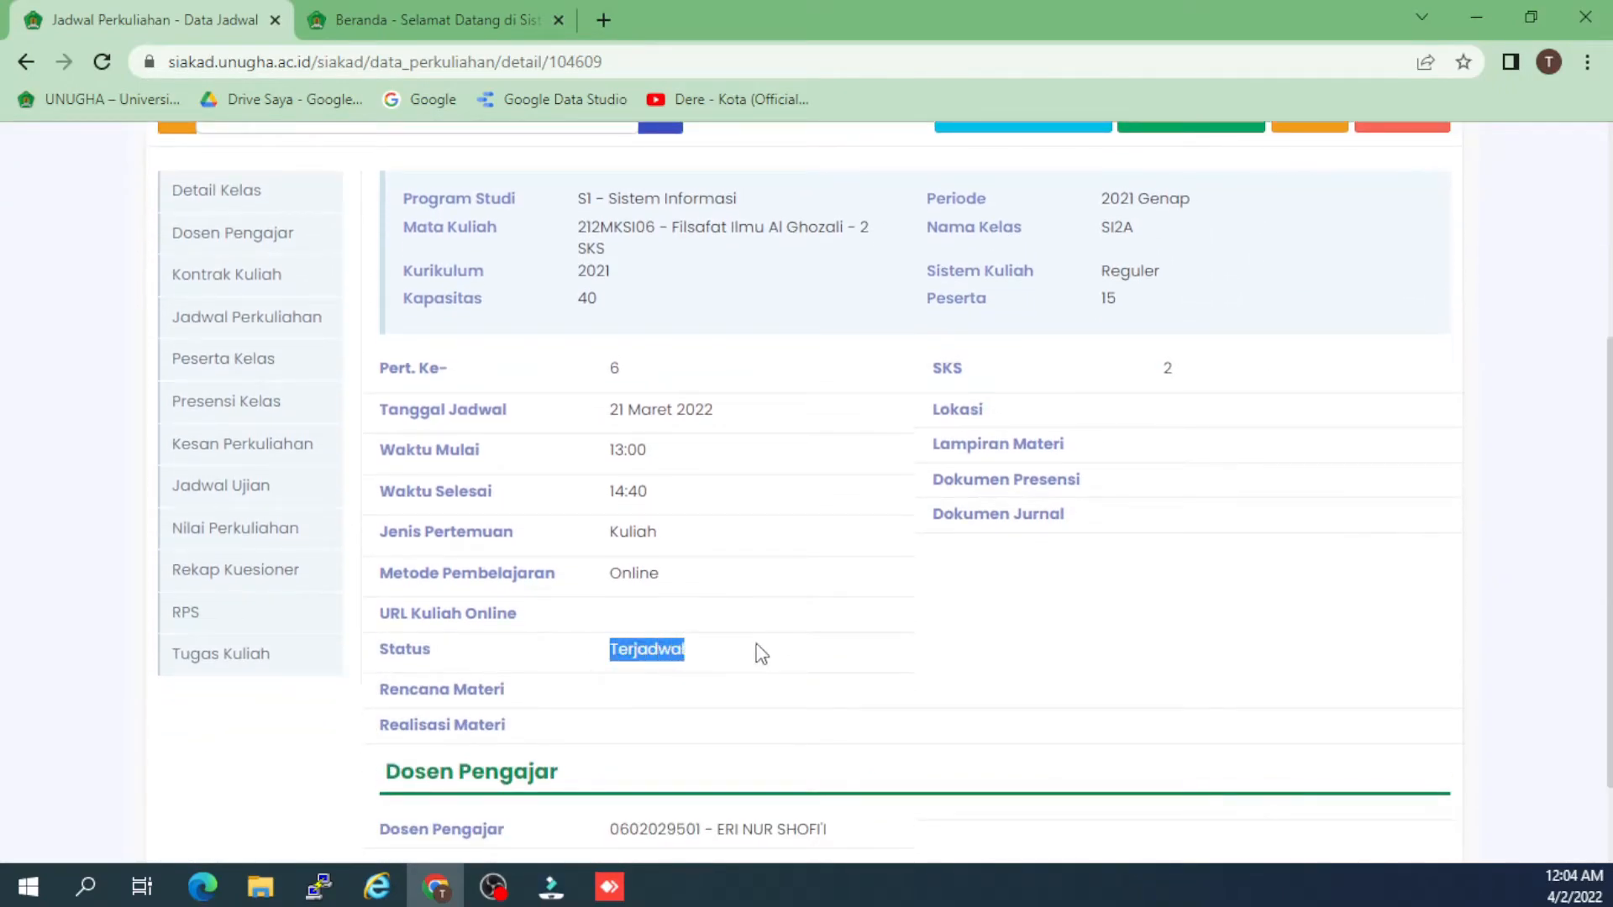
left_click(1088, 664)
- Open meeting 6 for editing and set its Status to Selesai
scroll(1096, 664, "up", 3)
left_click(1302, 352)
scroll(1114, 598, "down", 7)
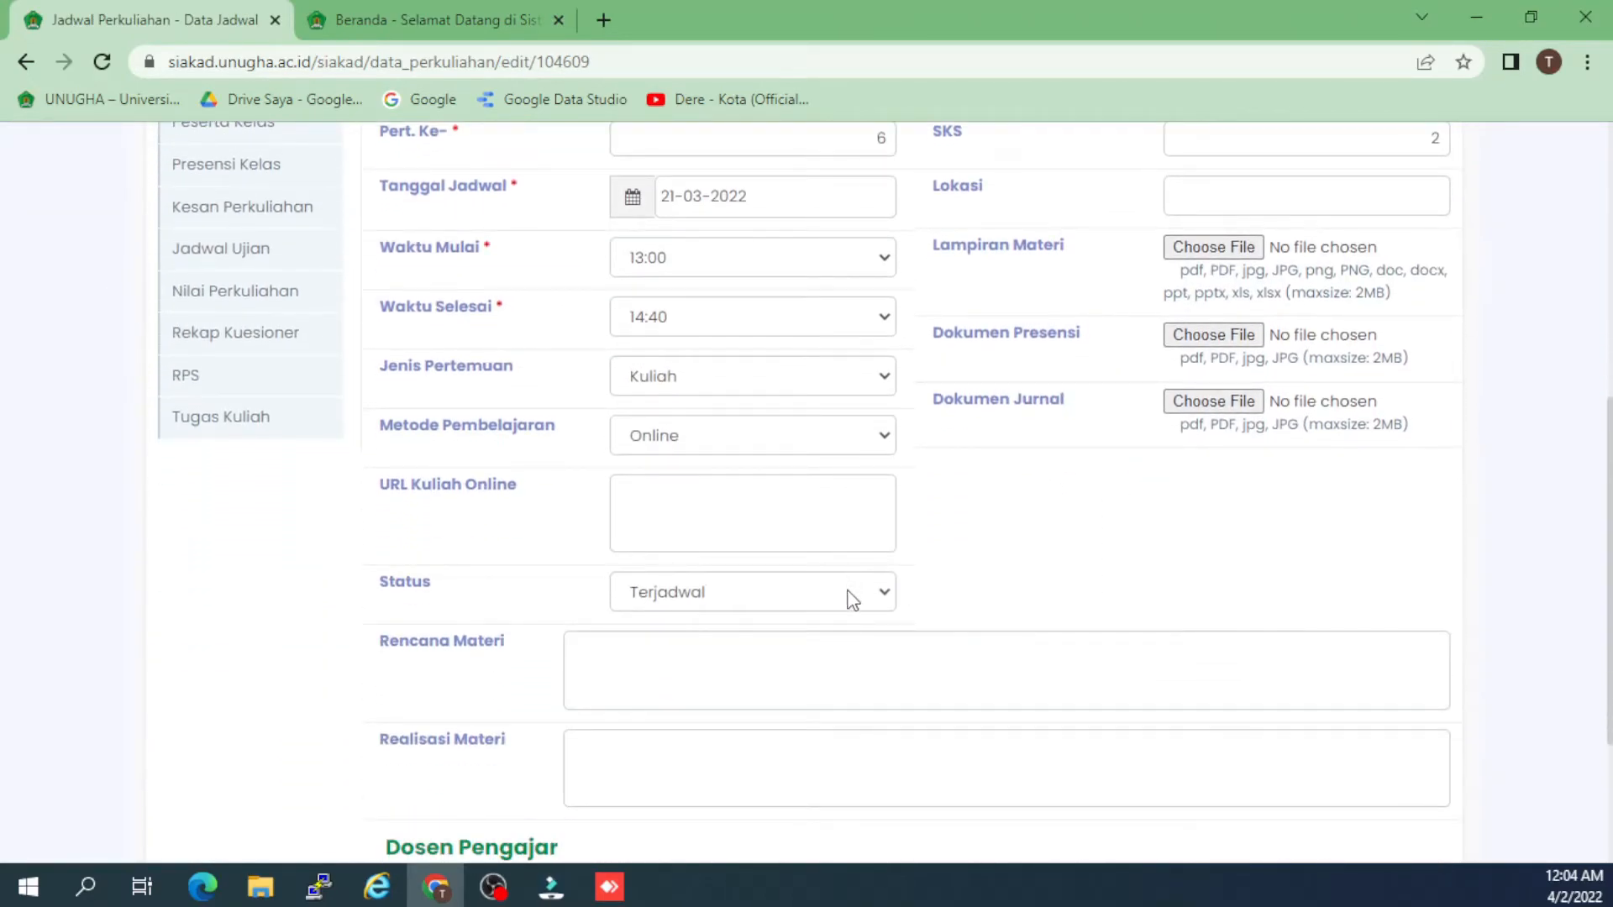
left_click(851, 598)
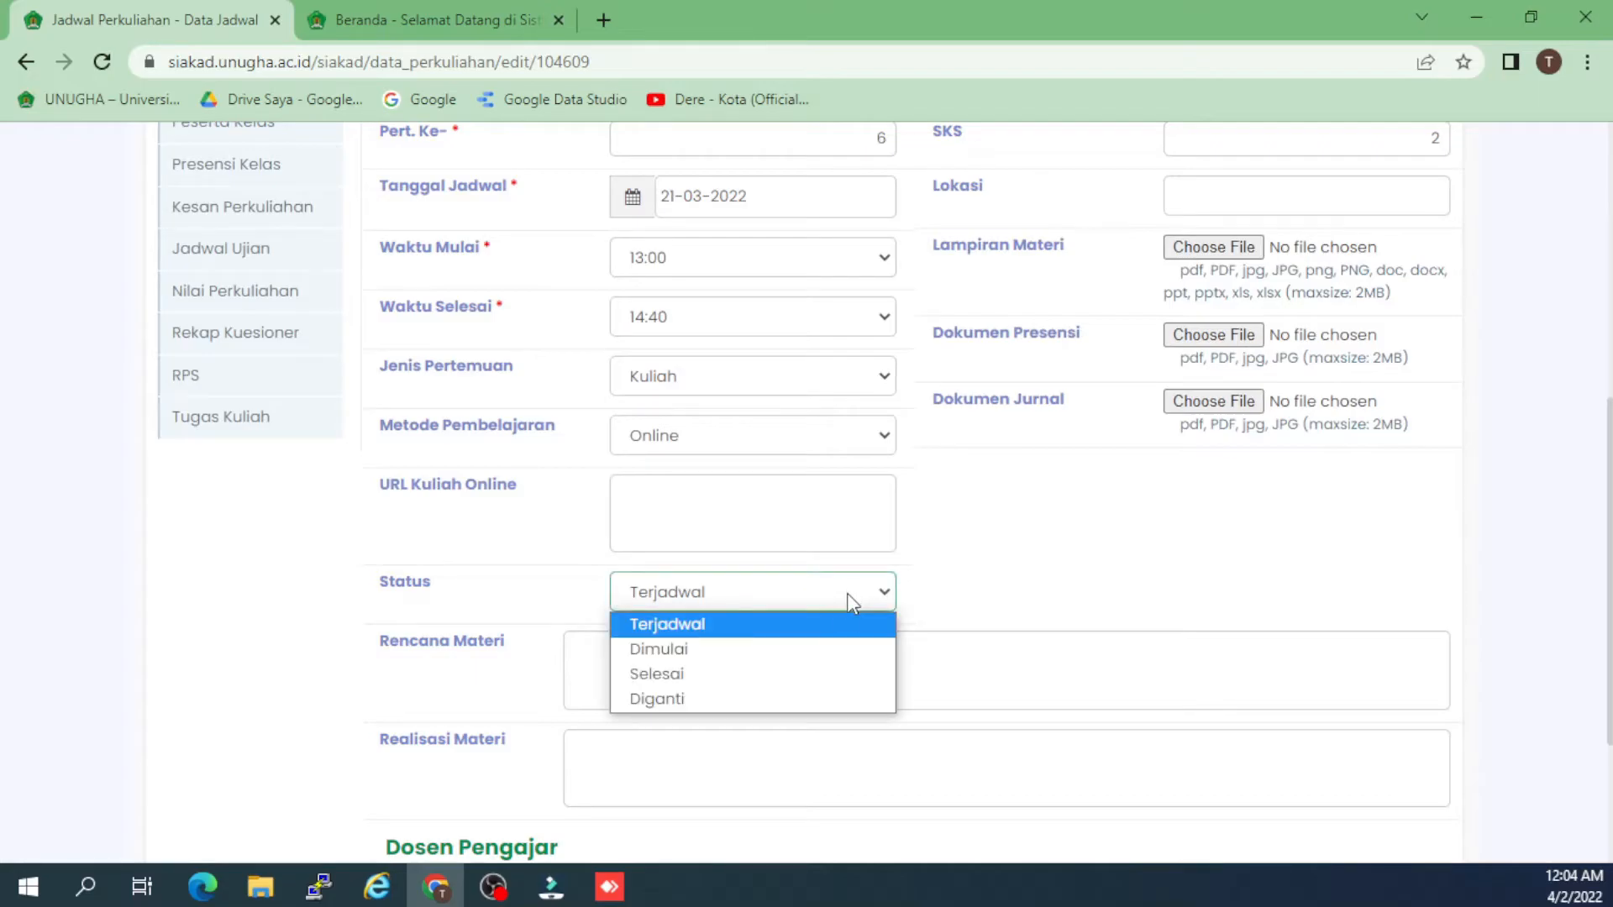
left_click(740, 670)
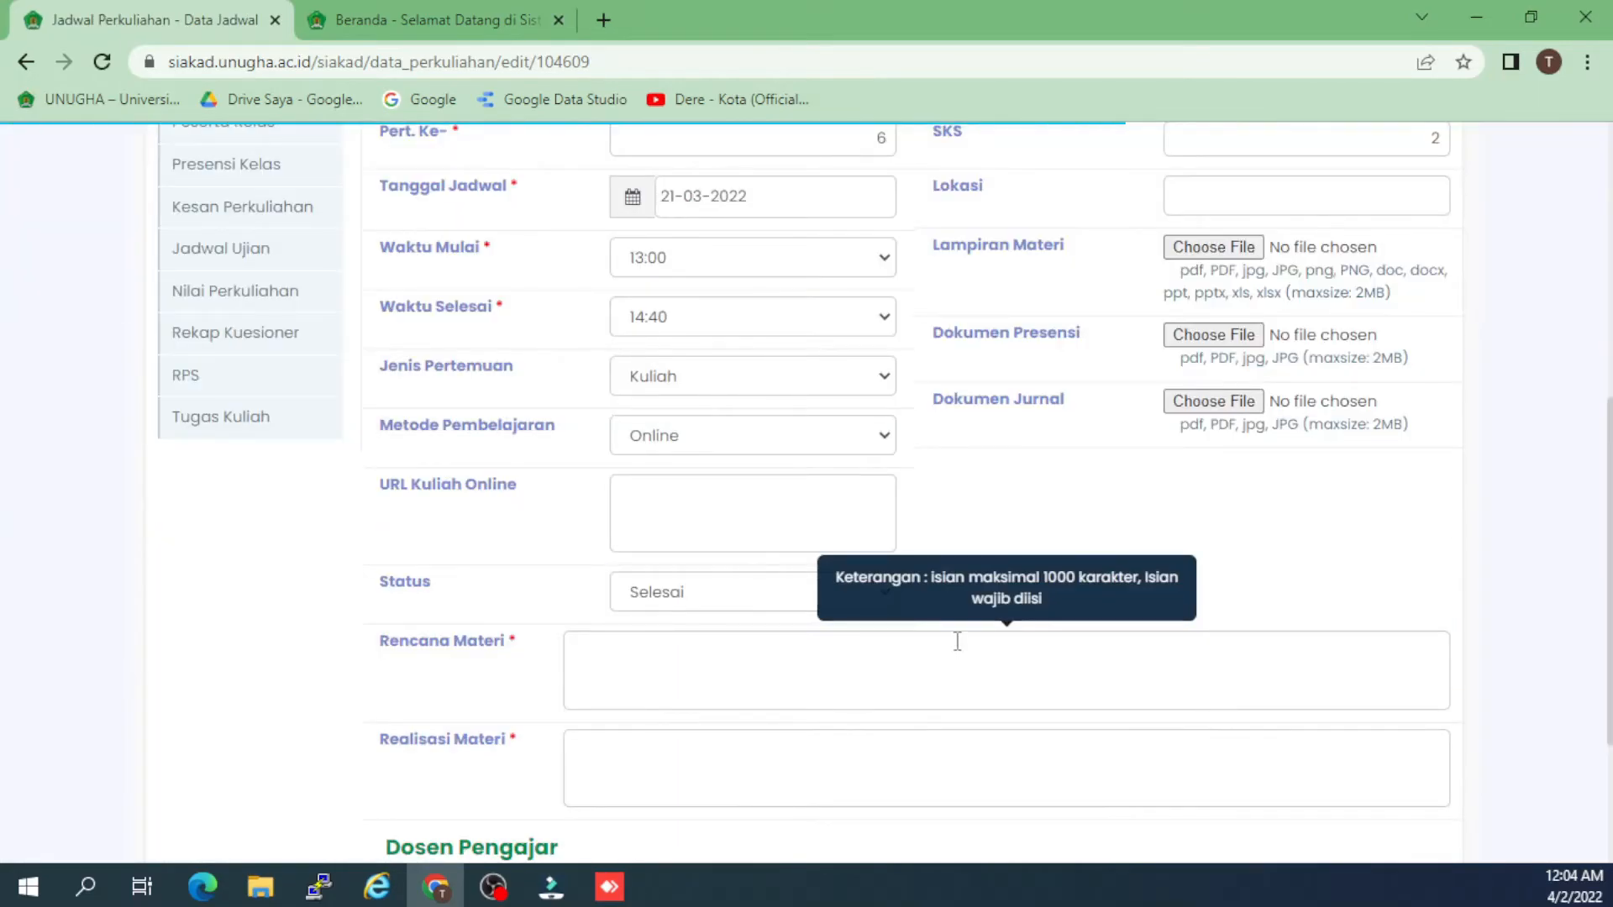
- Fill in Rencana Materi with "Rencana Materi Pertemuan 6"
left_click(656, 666)
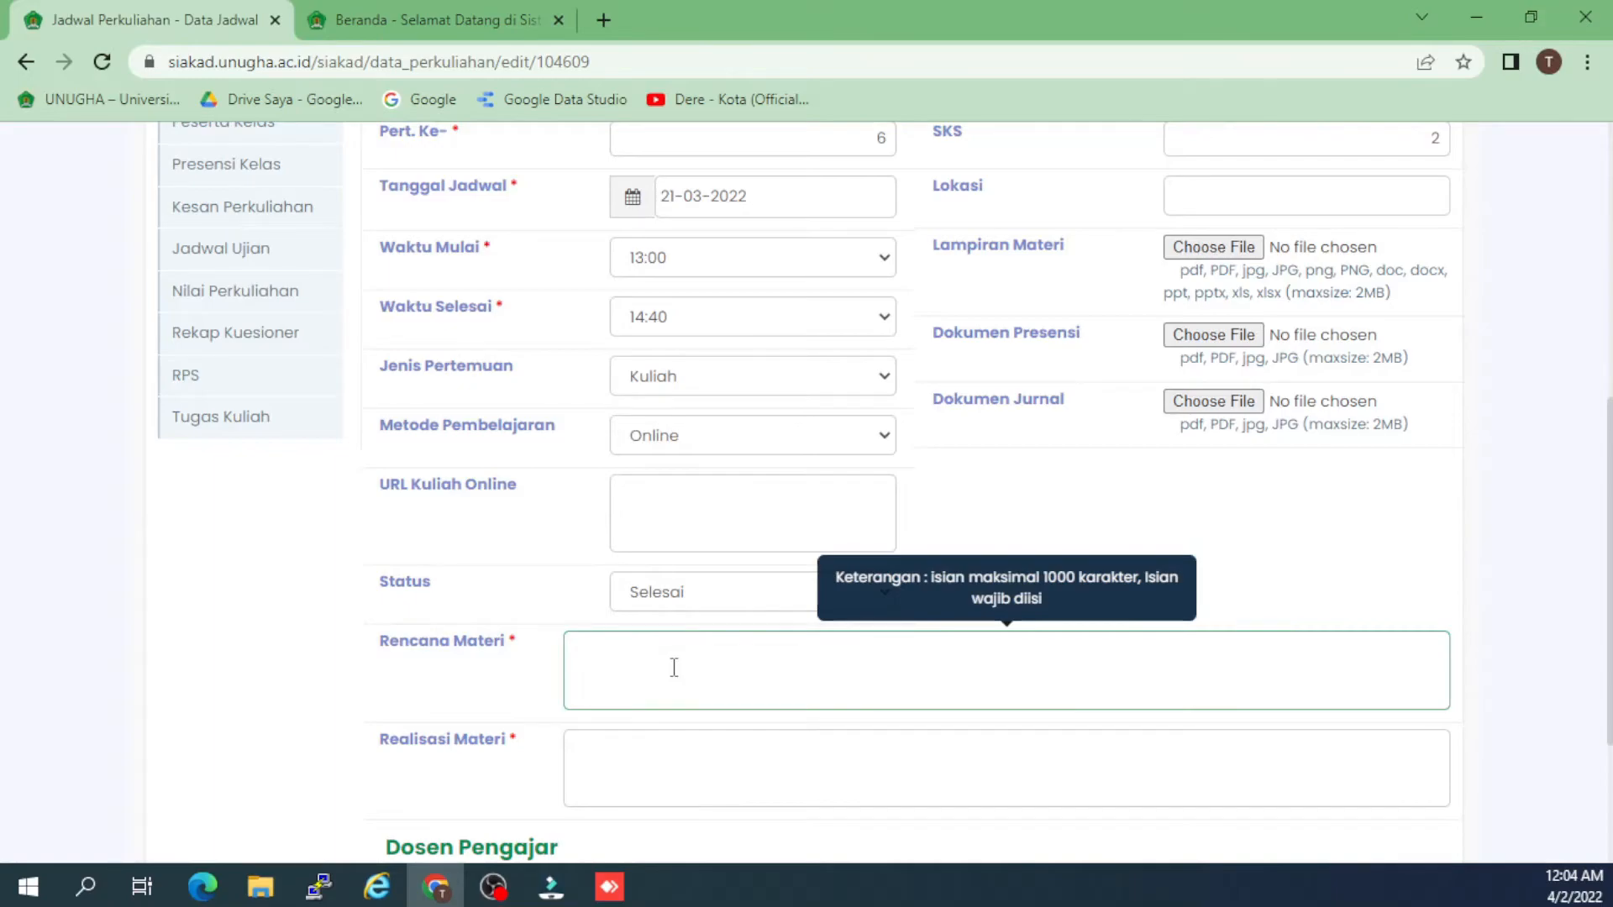
scroll(458, 551, "down", 2)
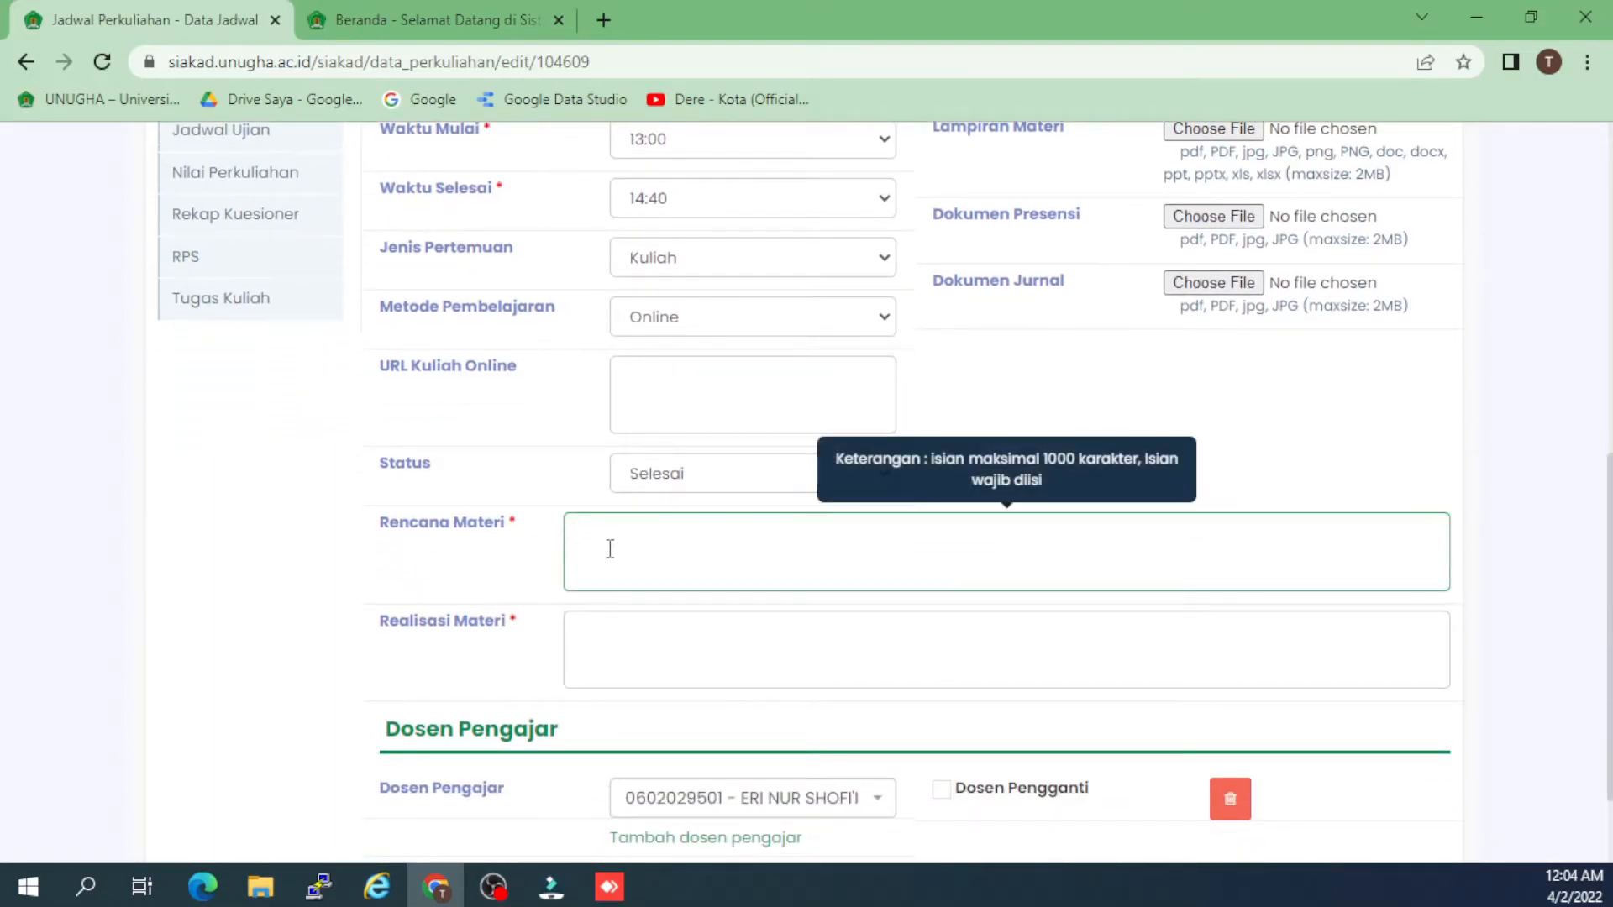
left_click(649, 644)
type("Rencana Materi 1Pertemuan ")
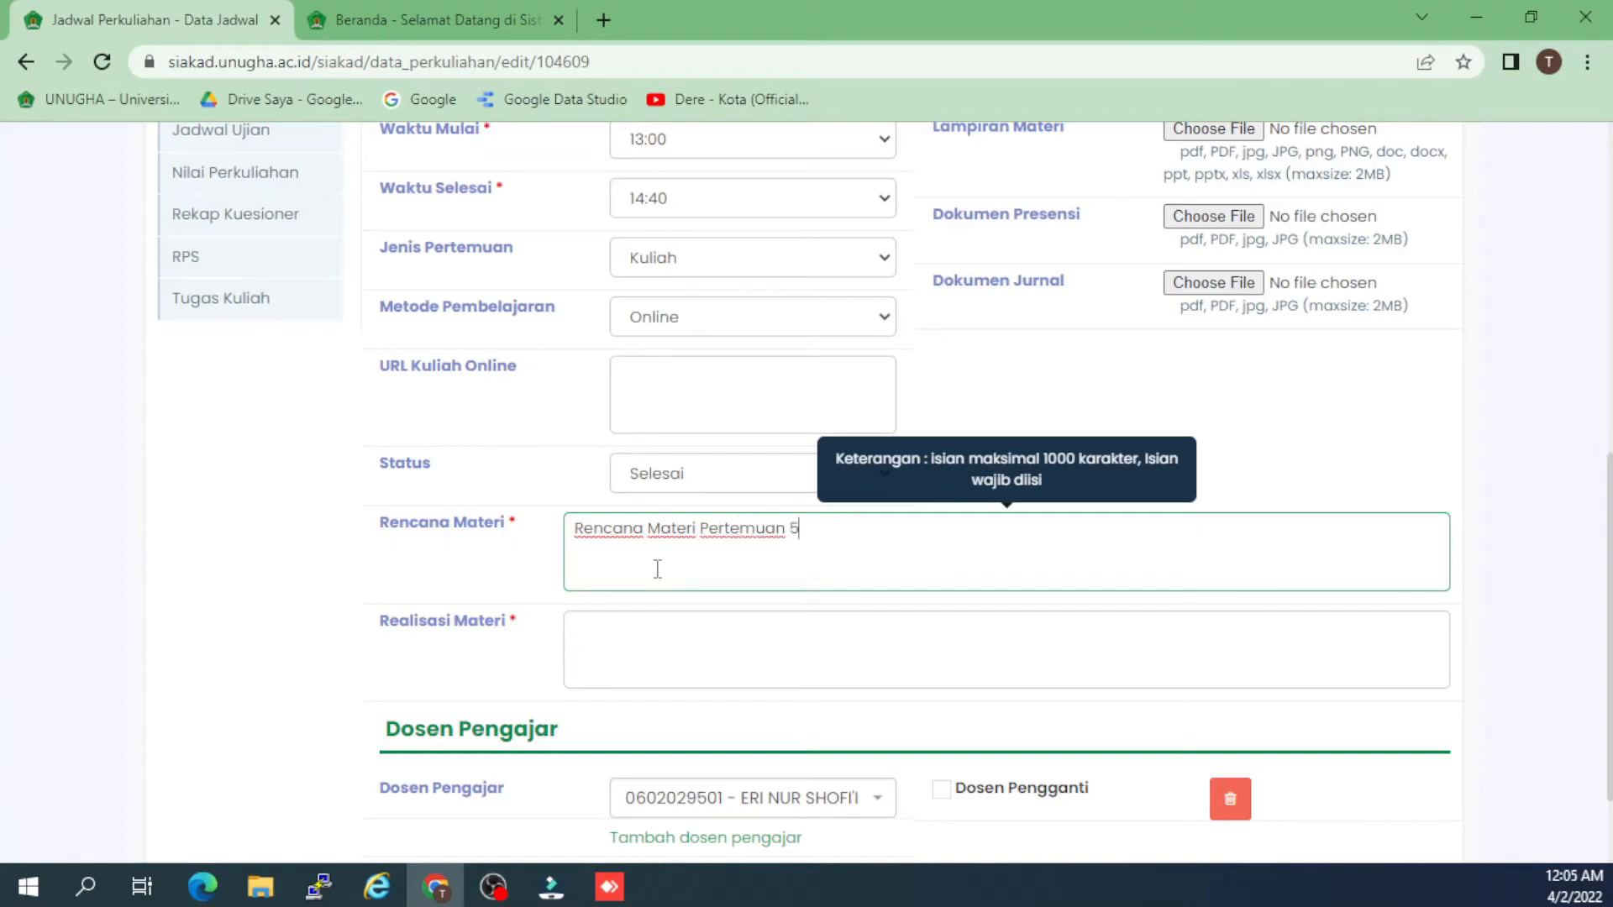
type("6")
- Fill in Realisasi Materi with "Realisasi pertemuan bapak ibu di pertemuan ke 6"
left_click(673, 635)
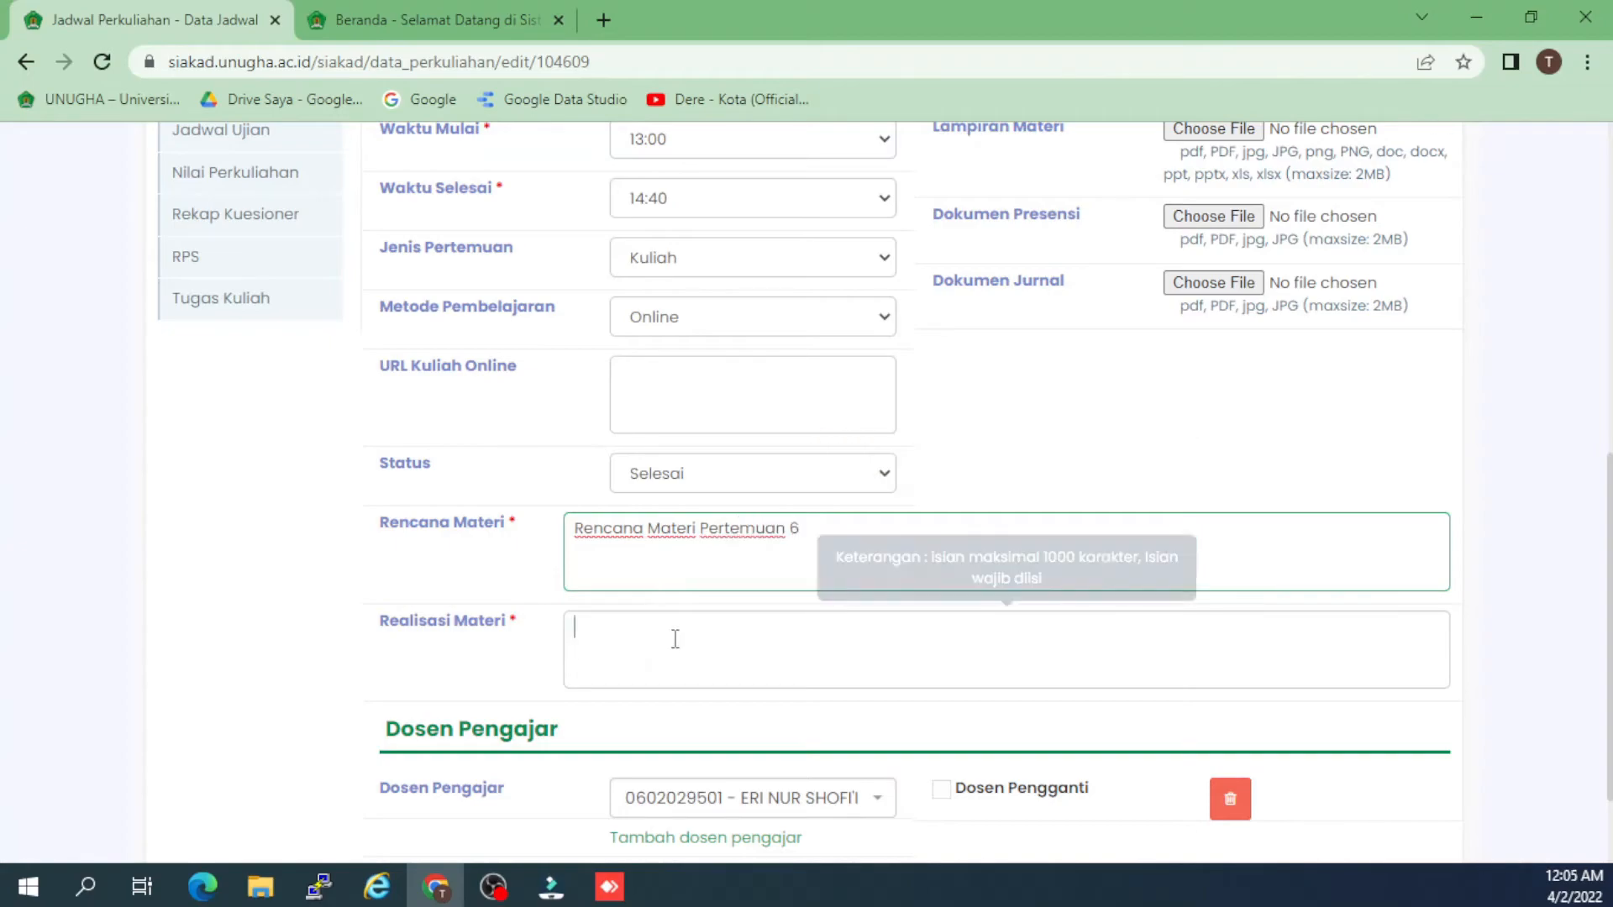
type("Rea")
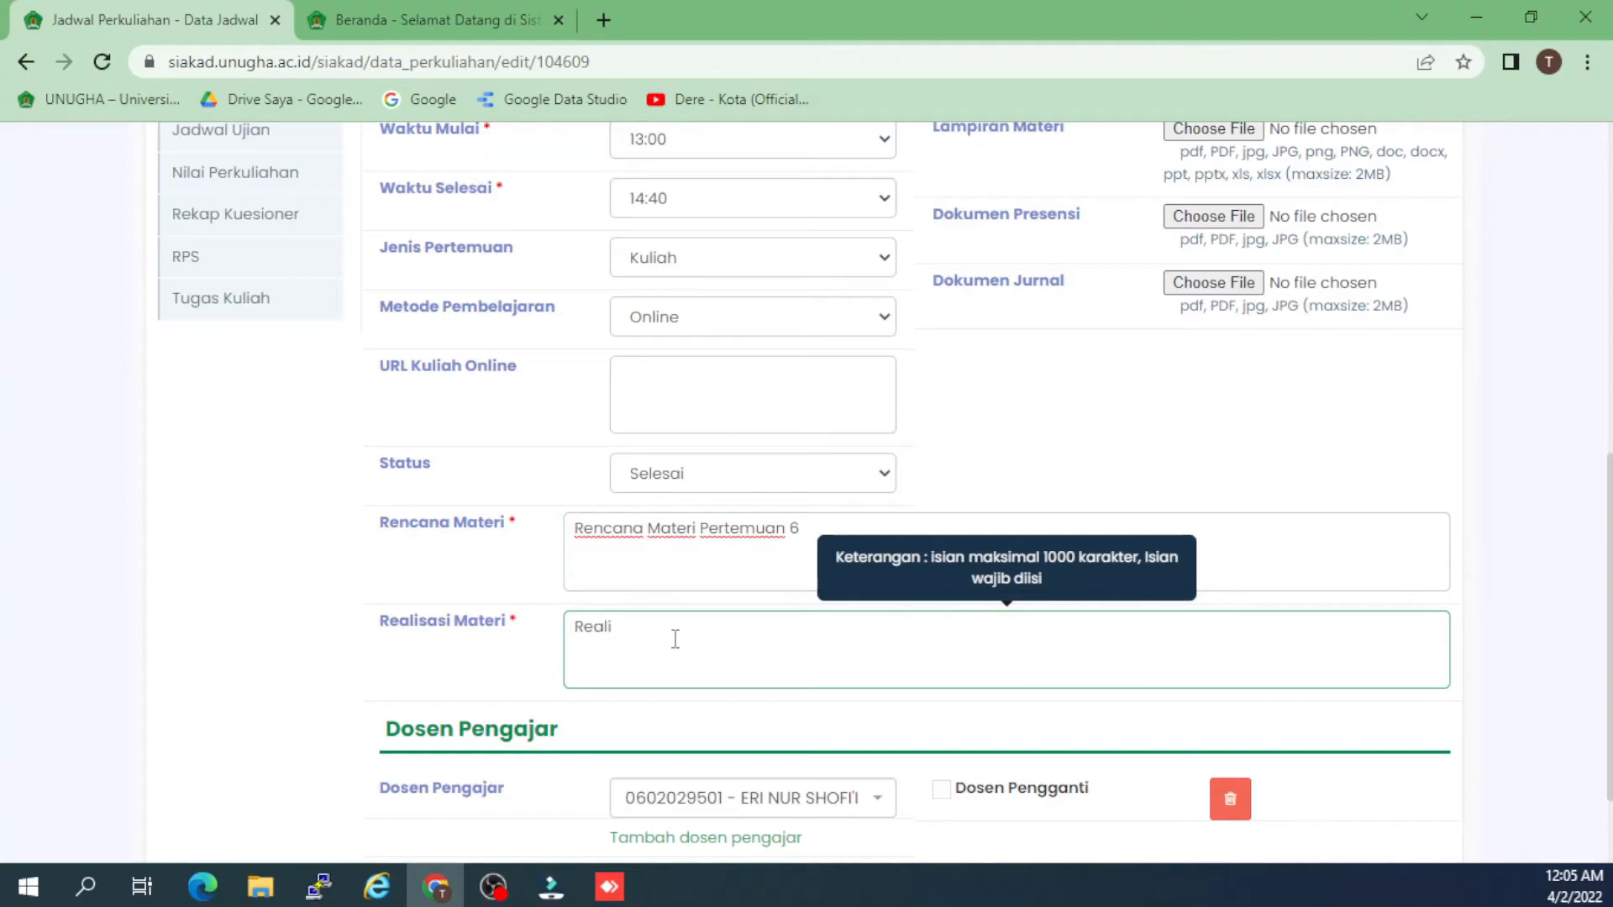
type("lisas")
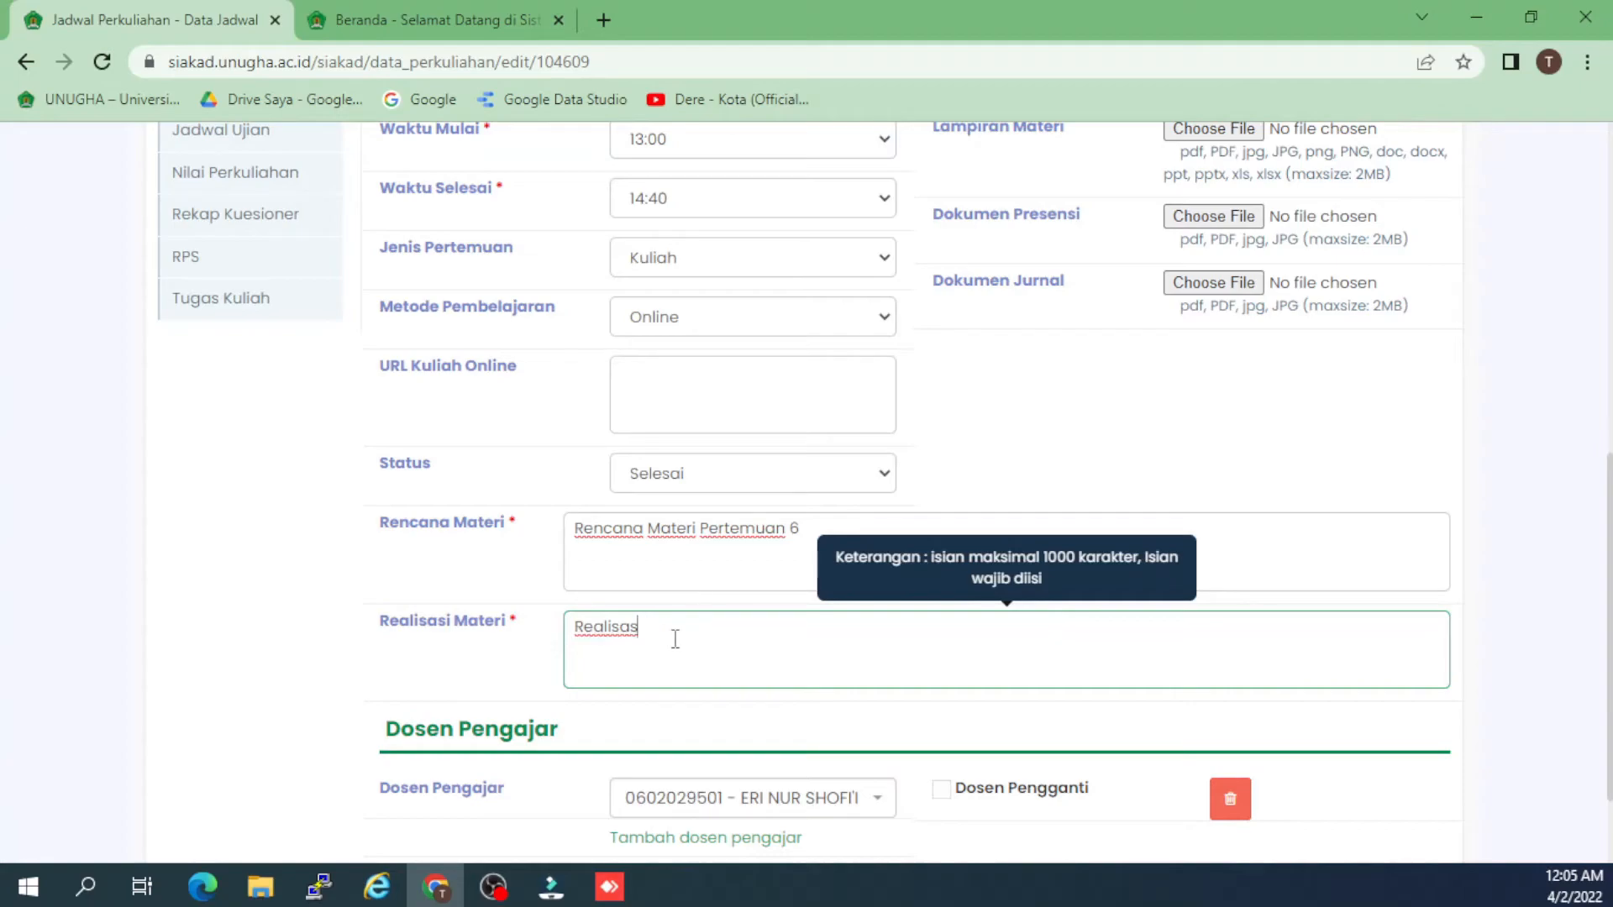
type("ui pertemuan bapak ibu di per")
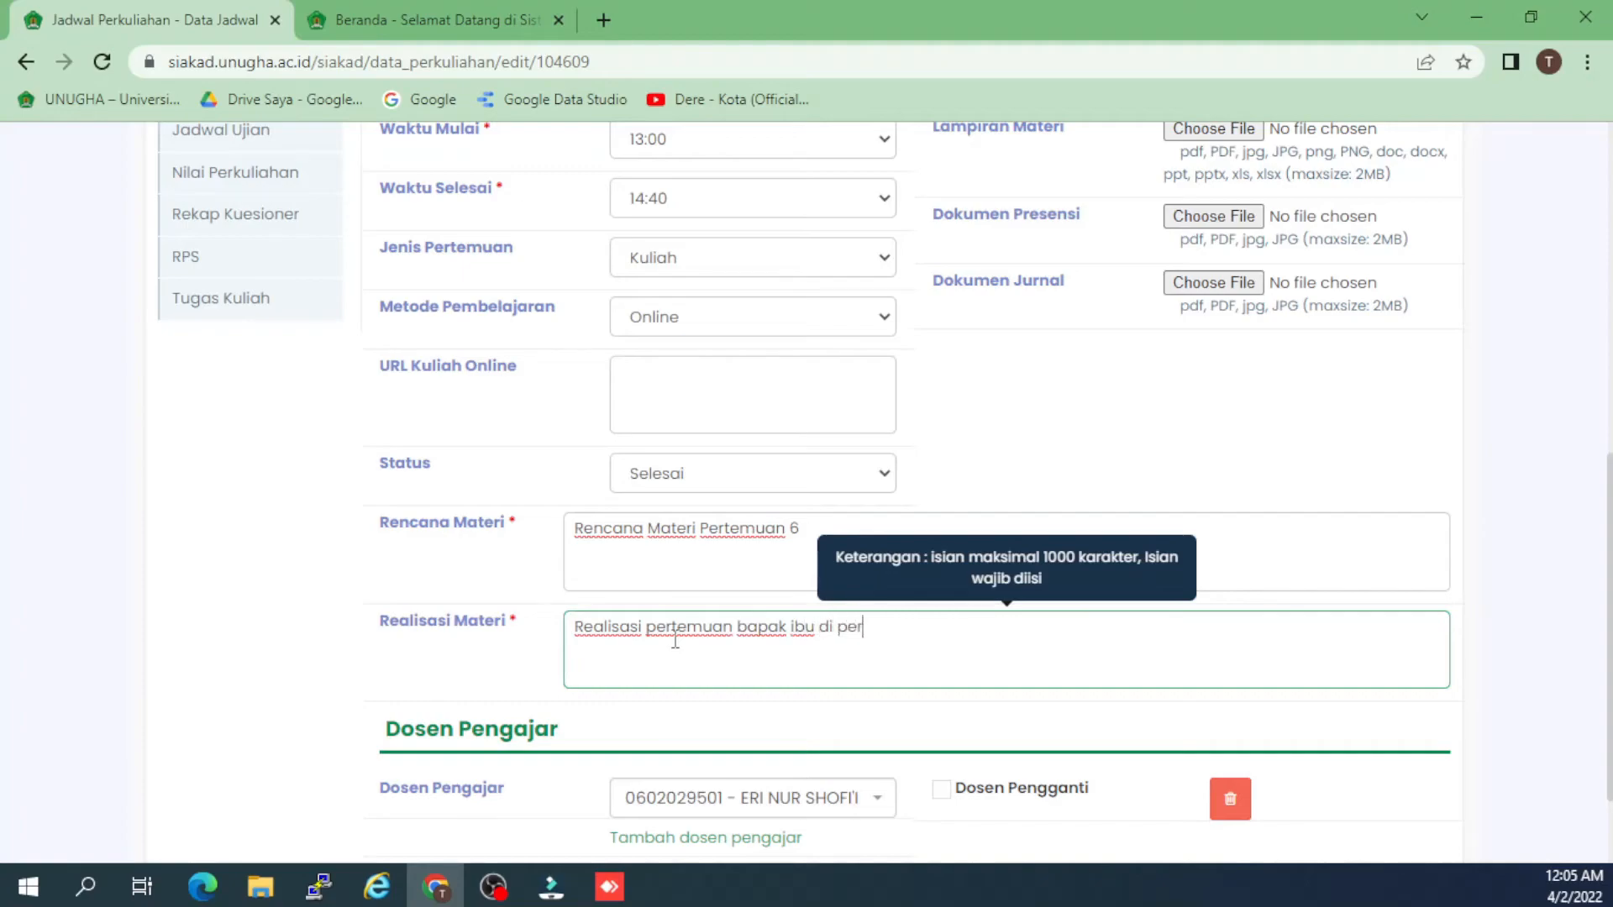
type("temuan ke 6")
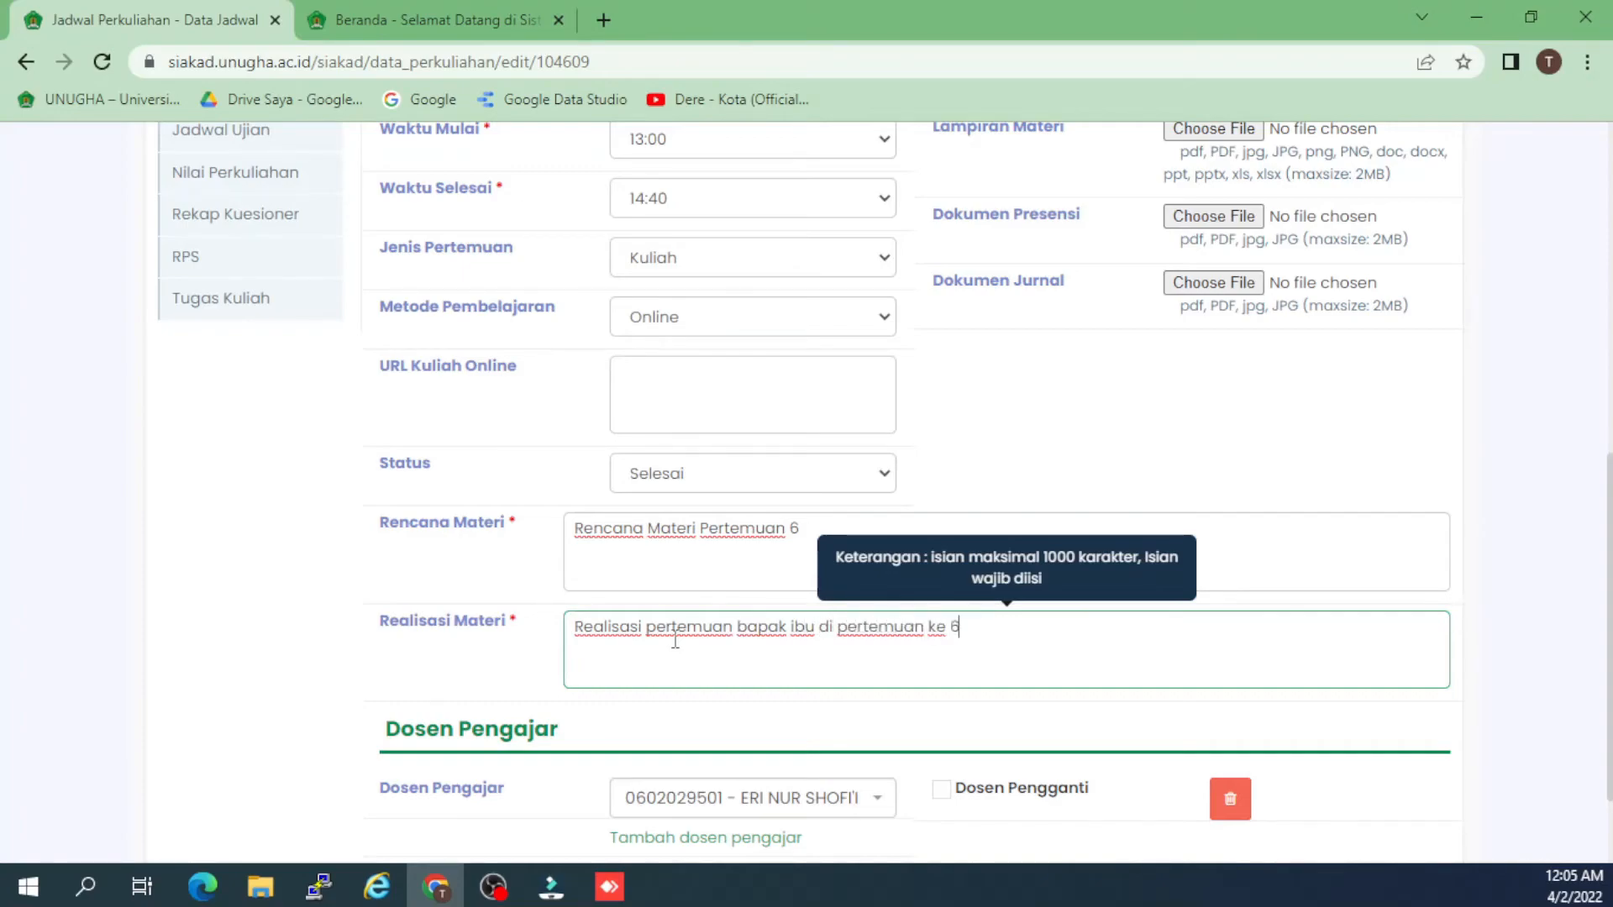
- Save the edited schedule data of meeting 6 and confirm the save
scroll(951, 648, "down", 2)
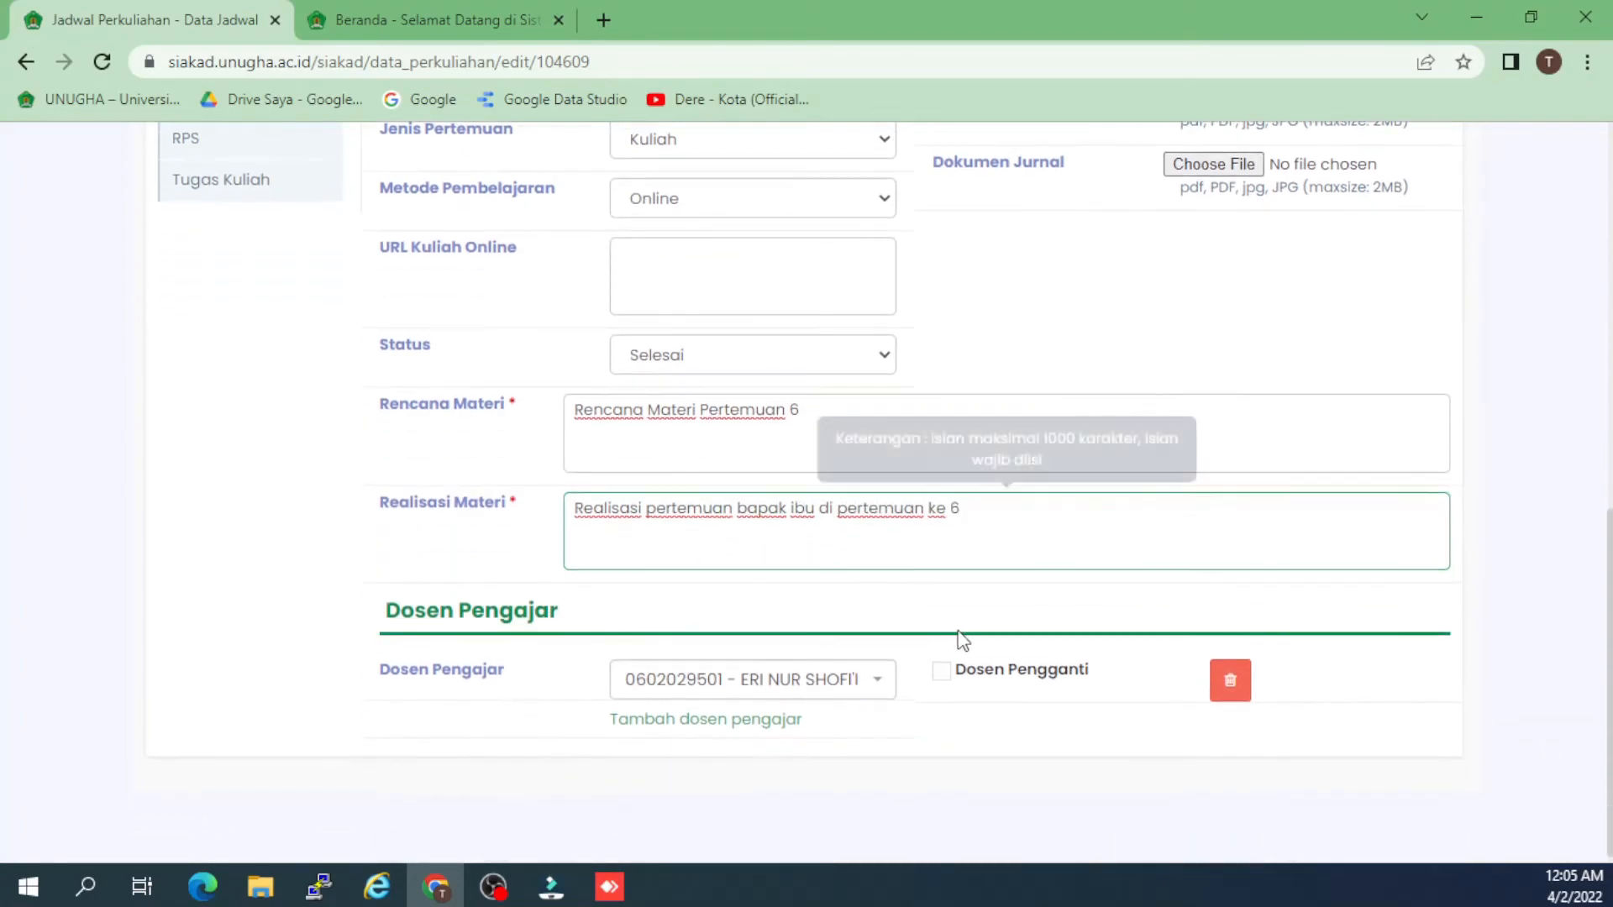
scroll(979, 713, "up", 4)
scroll(983, 719, "up", 3)
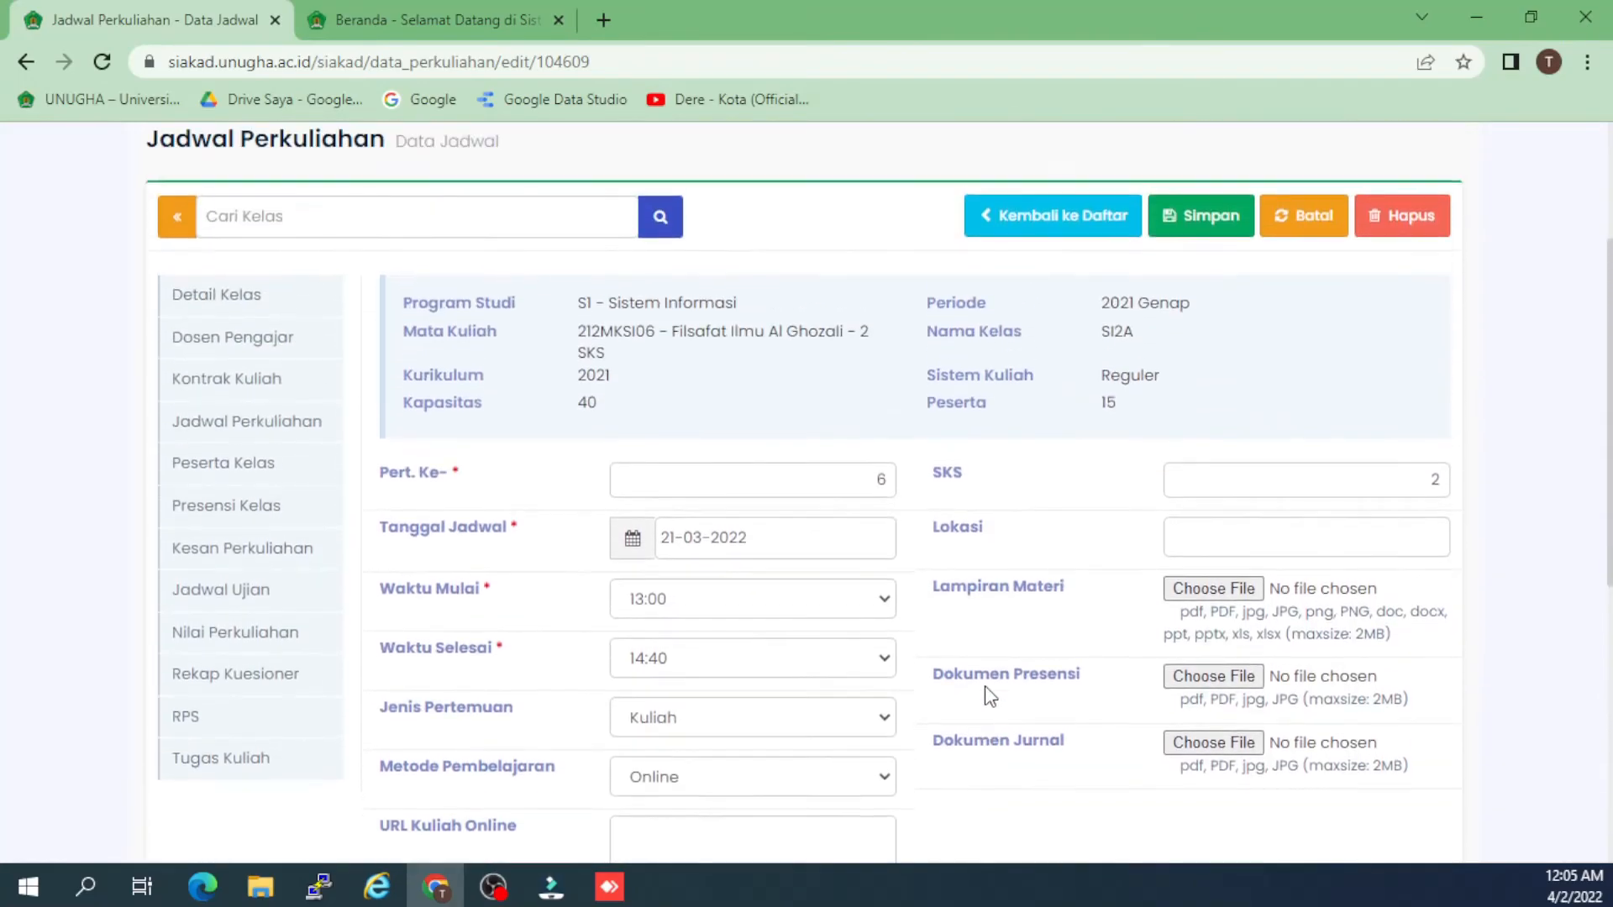
left_click(1204, 215)
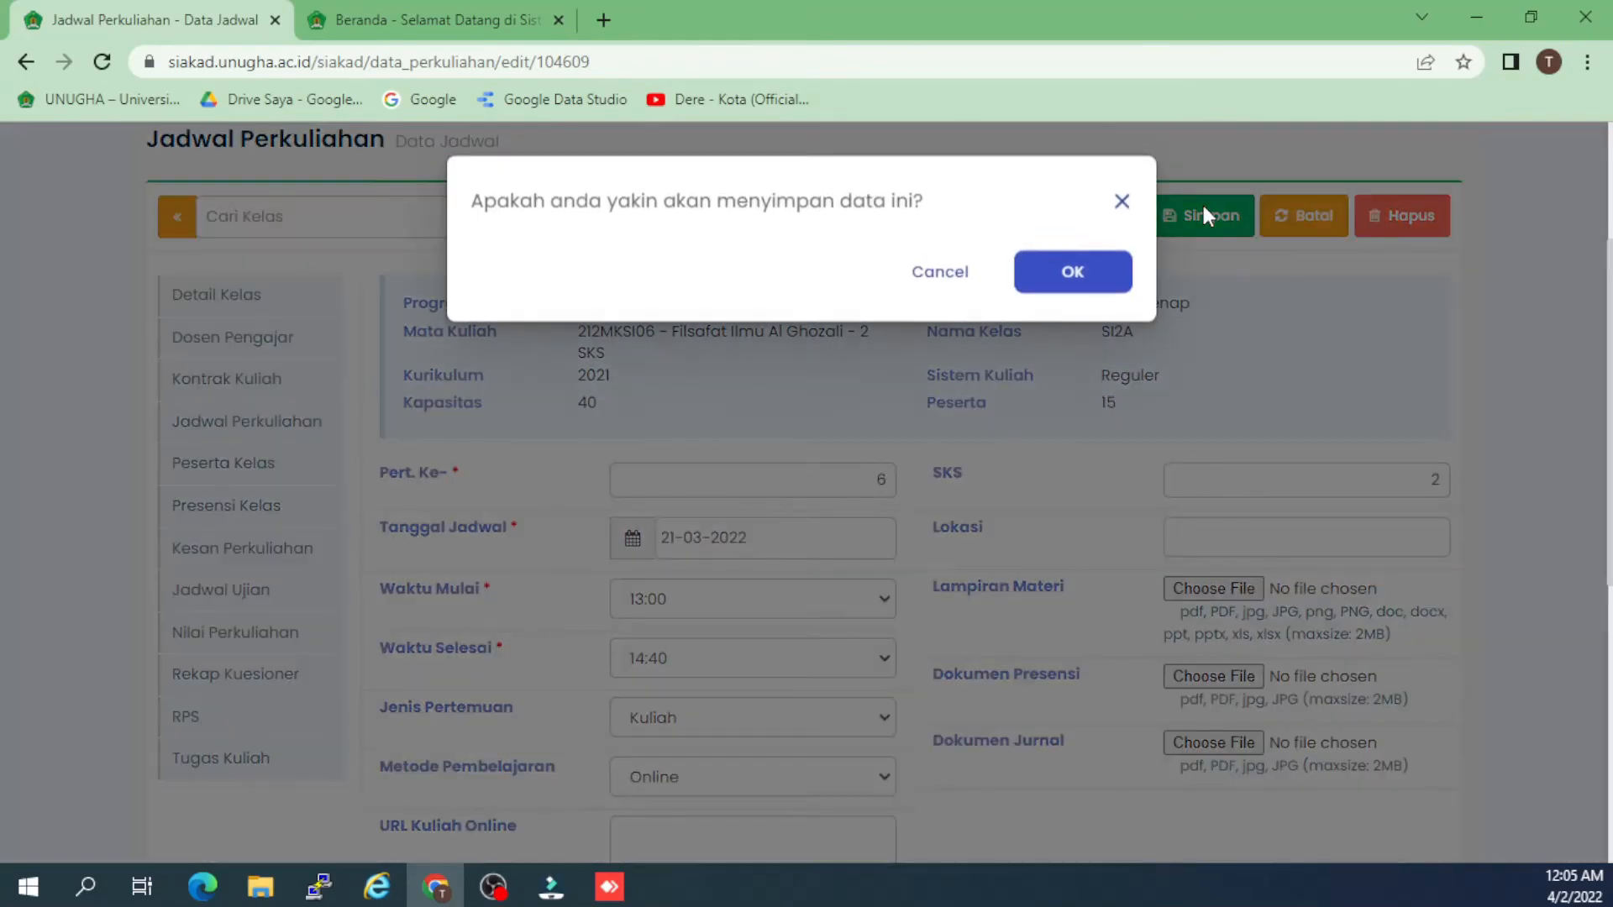
left_click(1068, 277)
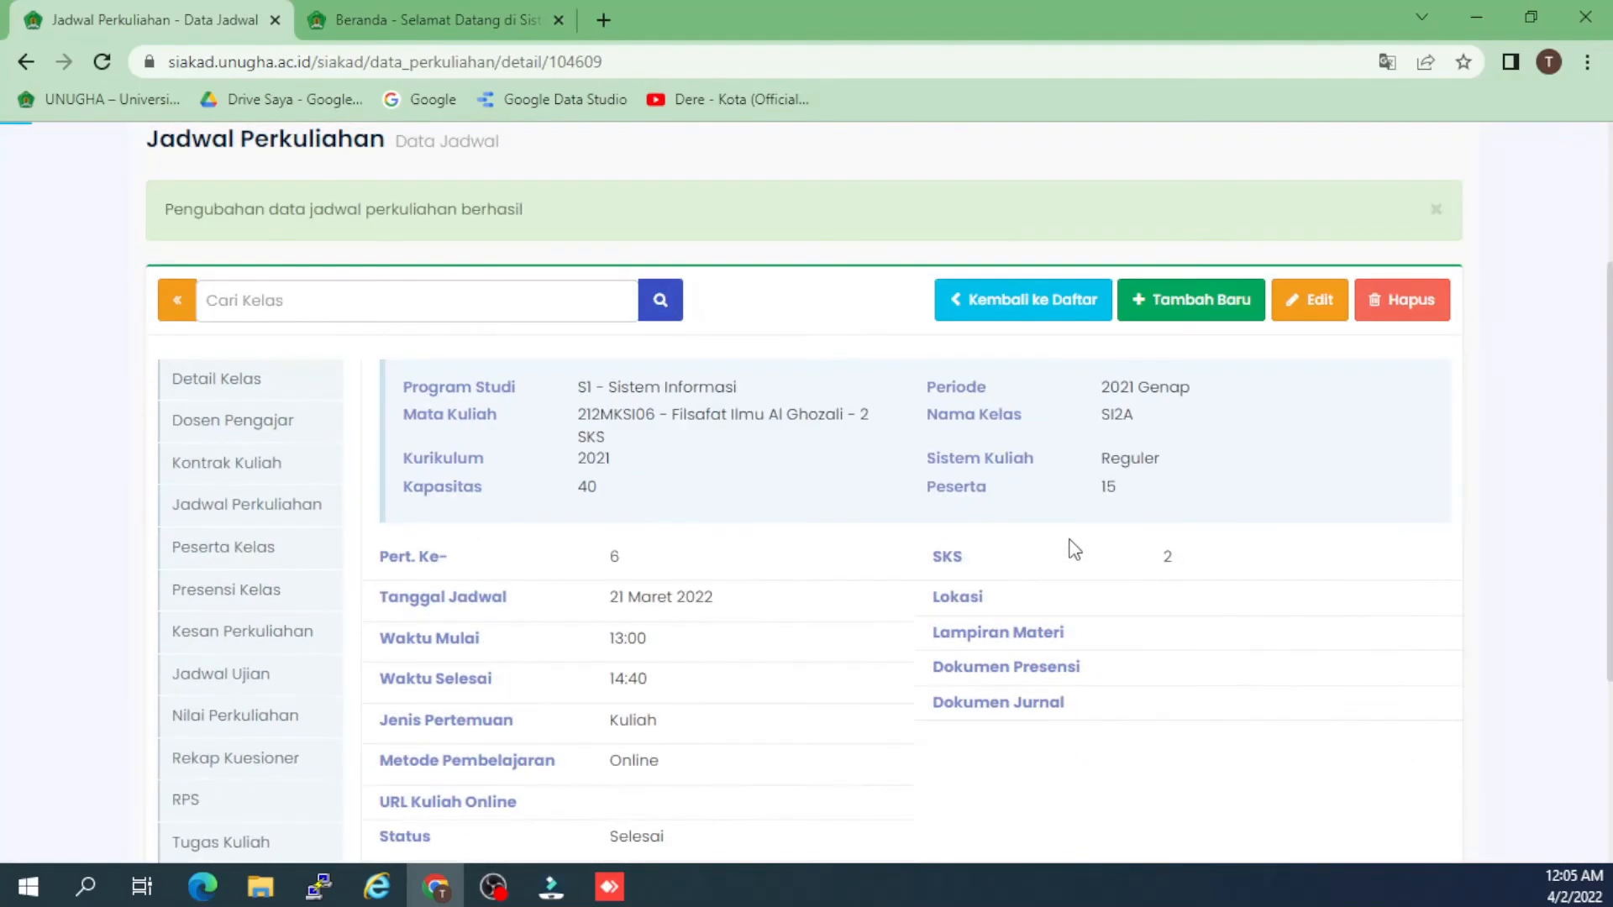
- Check the saved details of meeting 6 and open the class's Presensi Kelas page
scroll(1100, 561, "down", 1)
scroll(1100, 561, "down", 3)
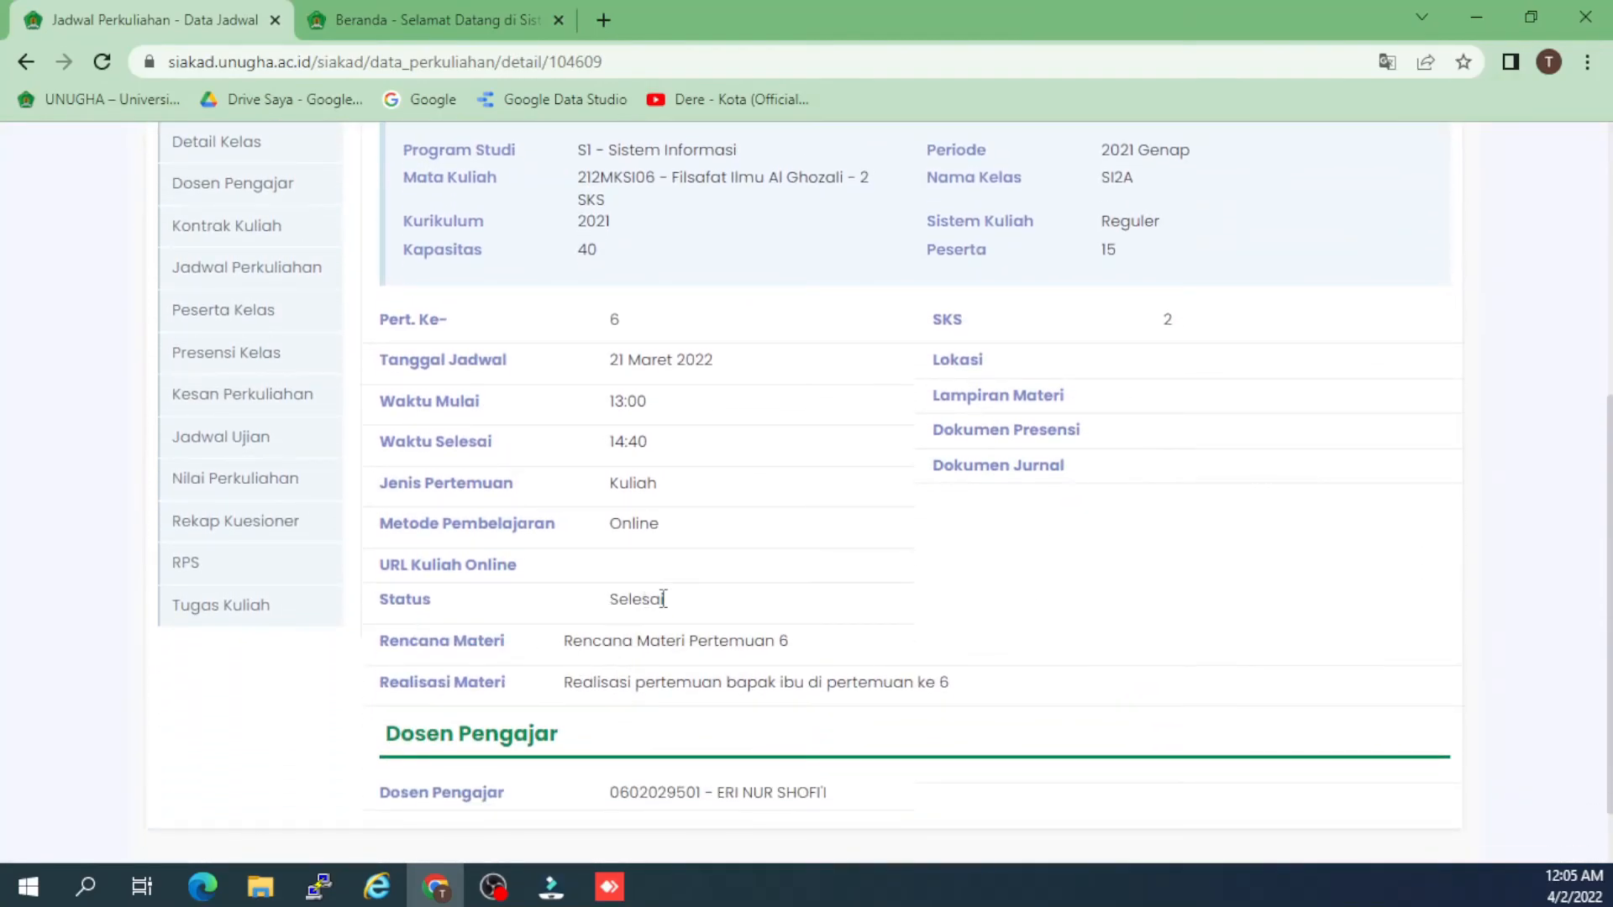
scroll(663, 598, "up", 2)
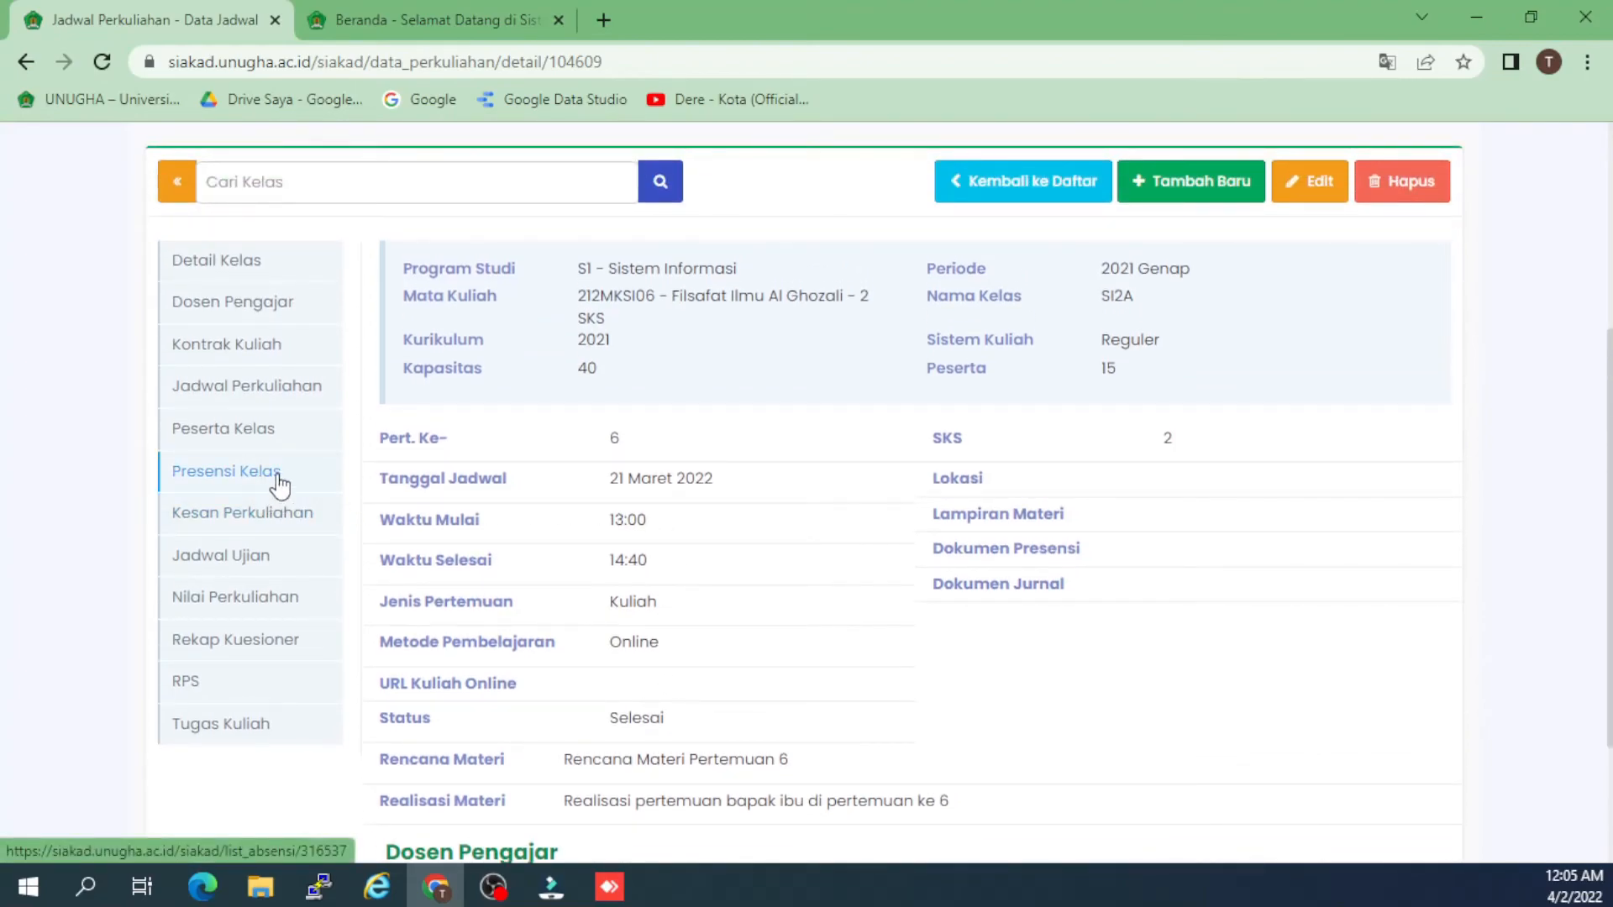
left_click(219, 475)
scroll(1025, 698, "down", 3)
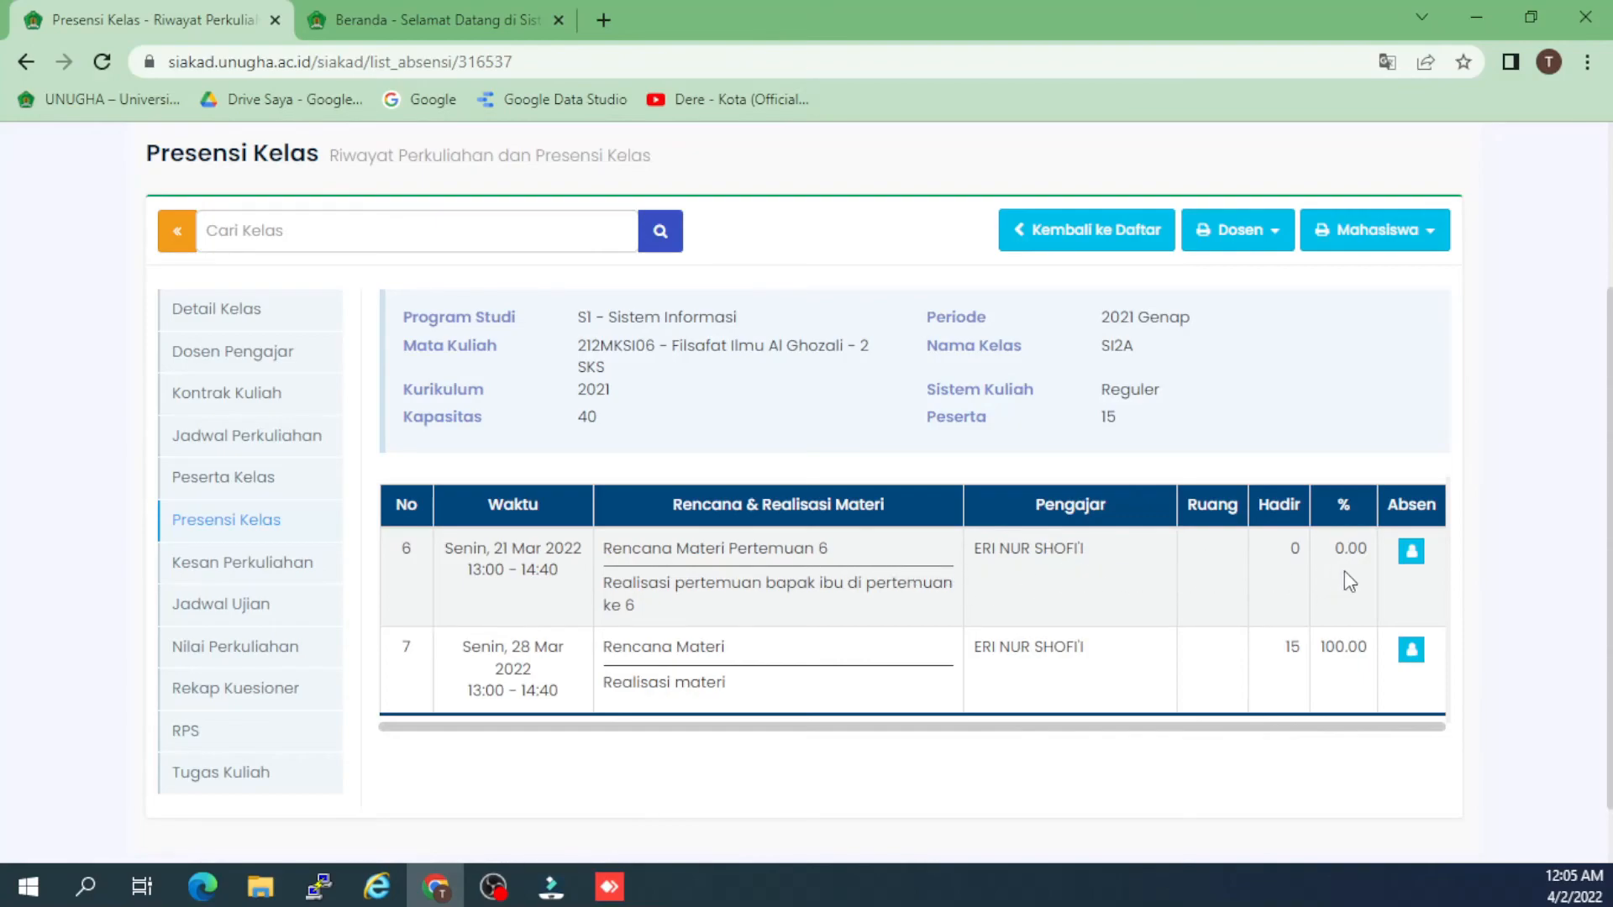
- Open the participant attendance for meeting 6 and mark all students as Hadir at once
left_click(1412, 553)
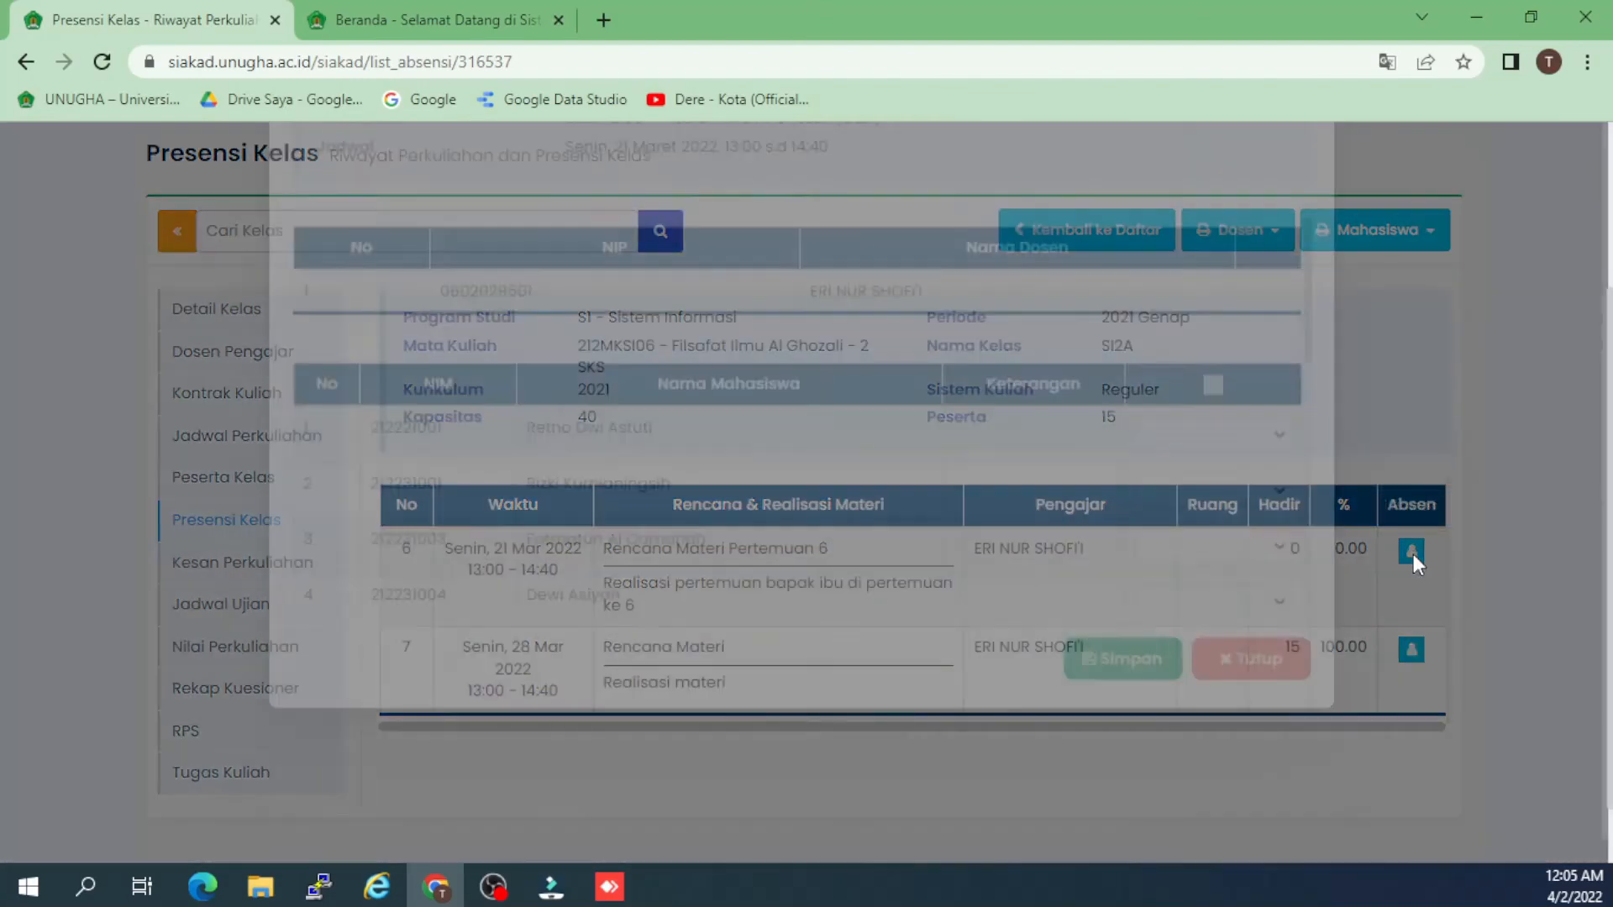
scroll(1009, 532, "down", 5)
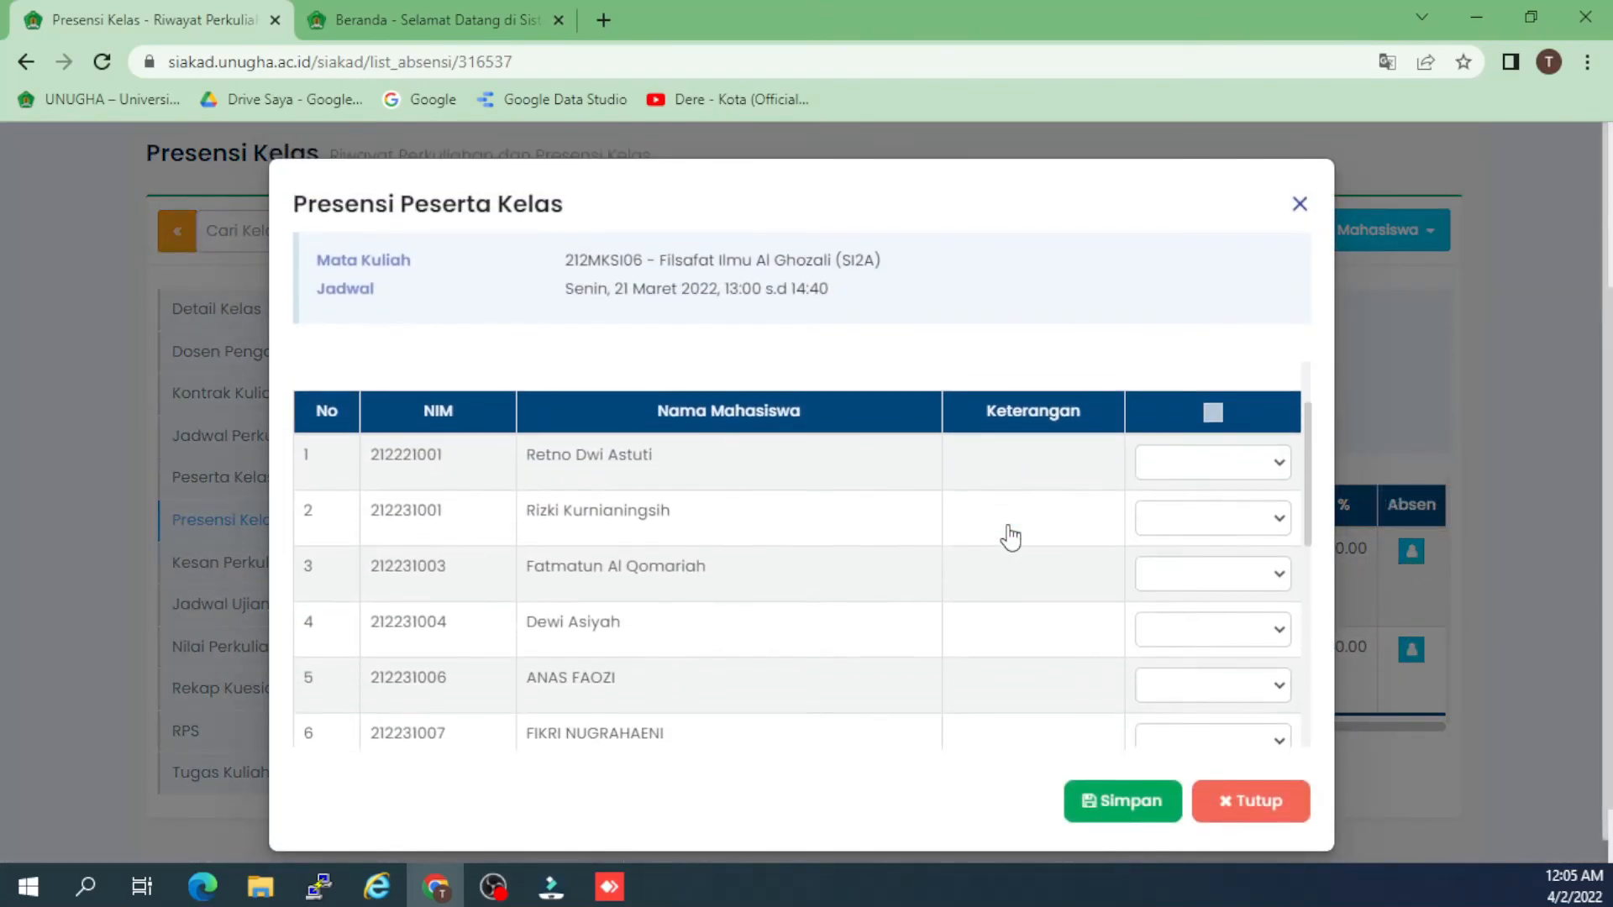
scroll(1050, 536, "up", 3)
scroll(1051, 538, "up", 2)
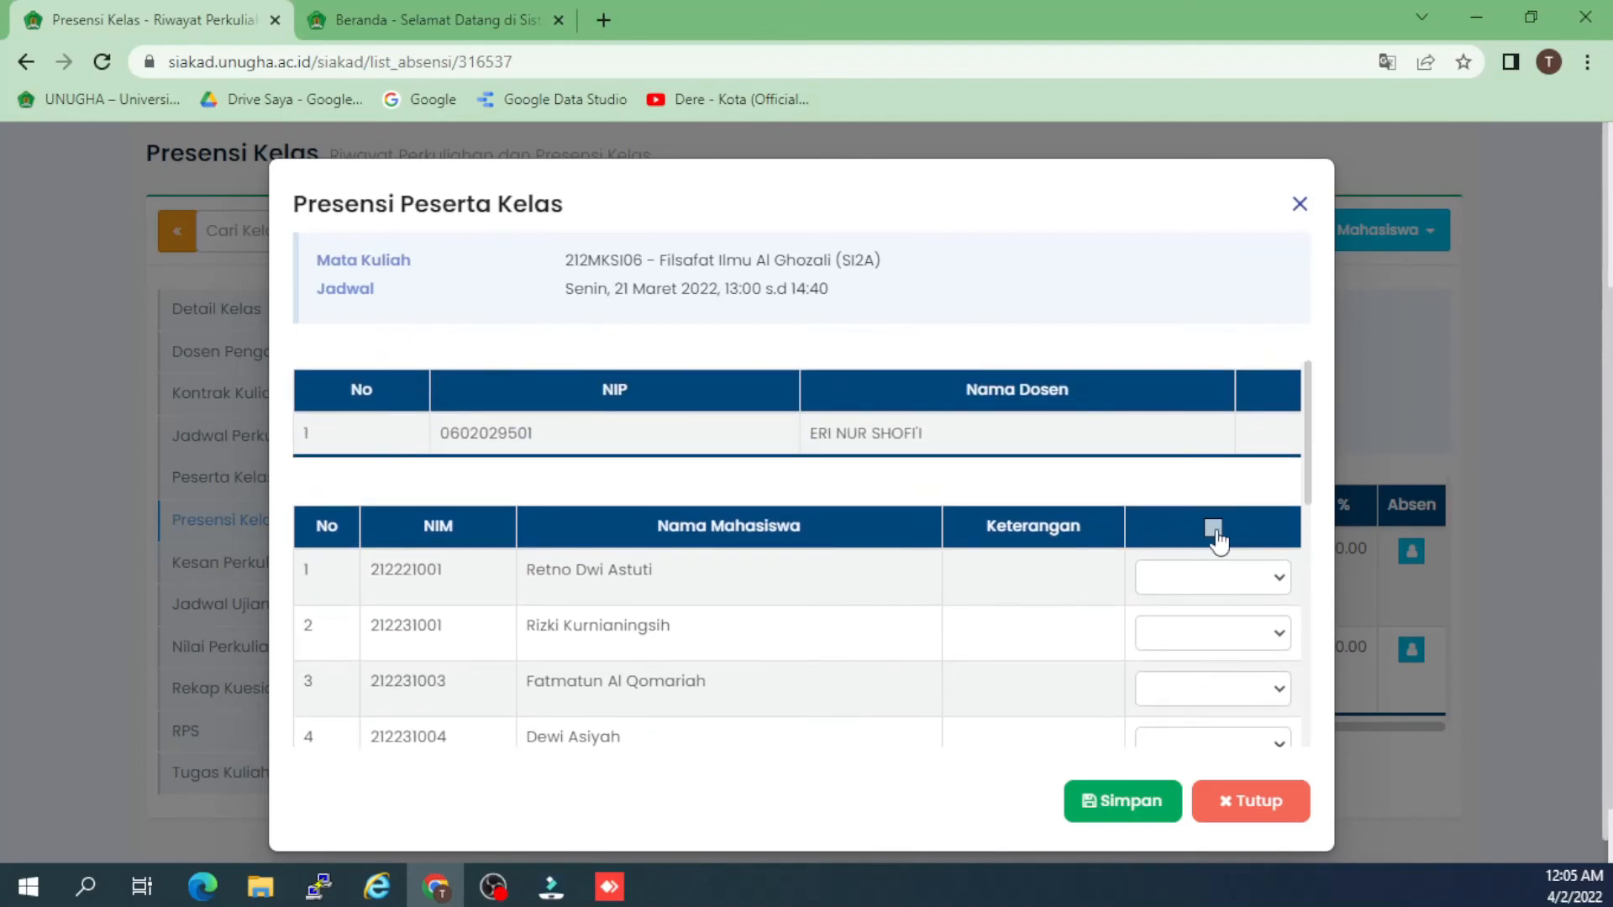
scroll(1022, 565, "down", 4)
scroll(991, 578, "up", 4)
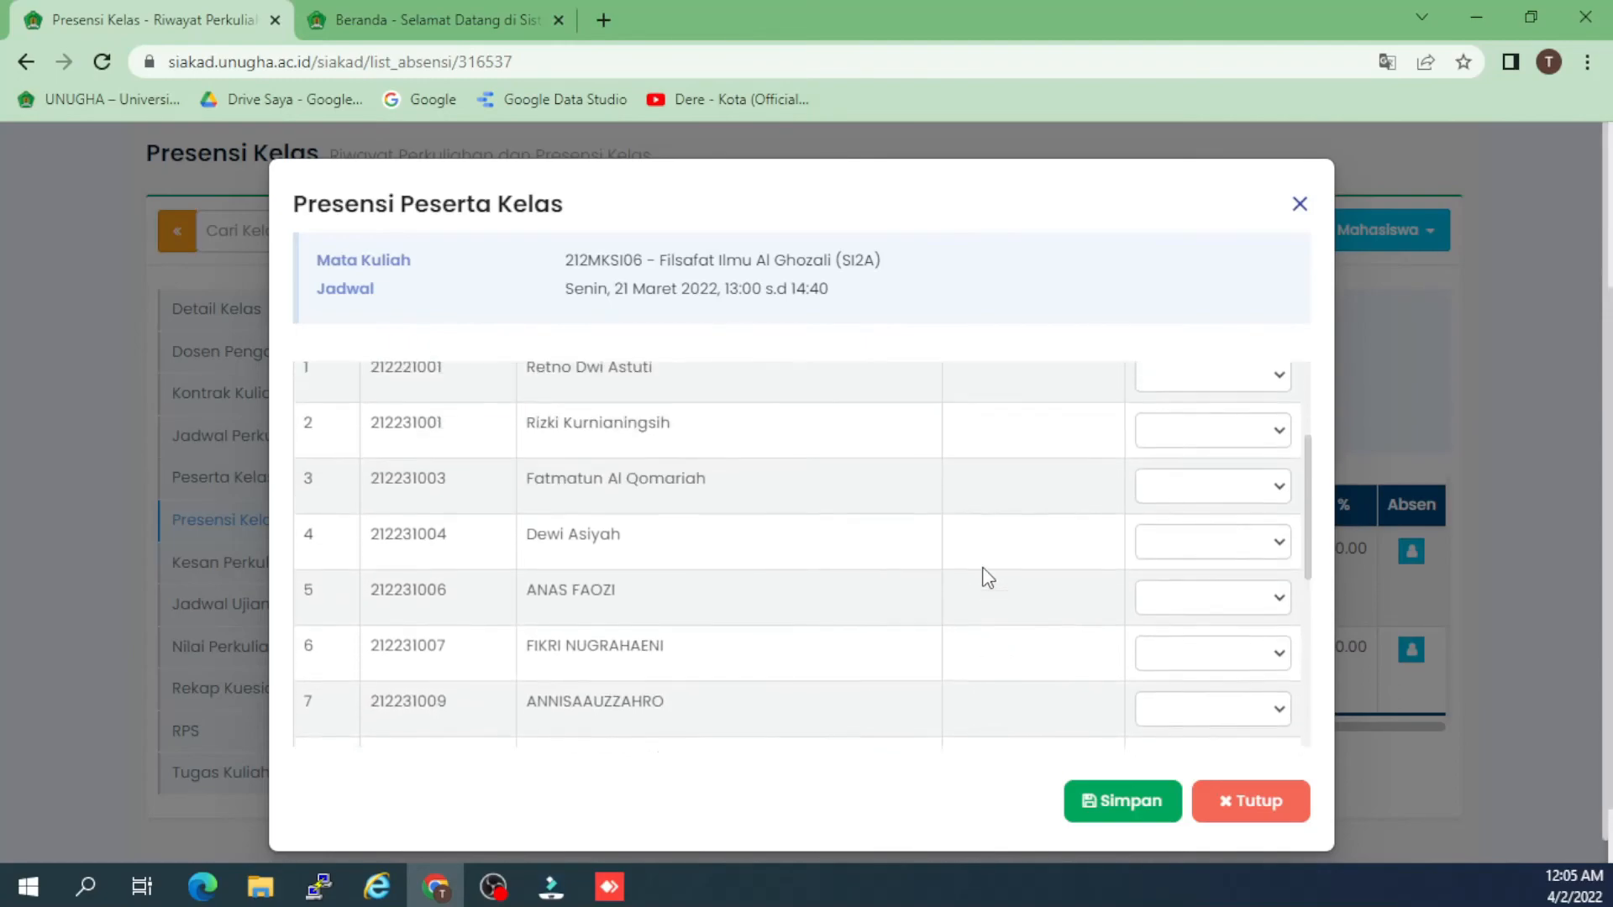
left_click(1212, 527)
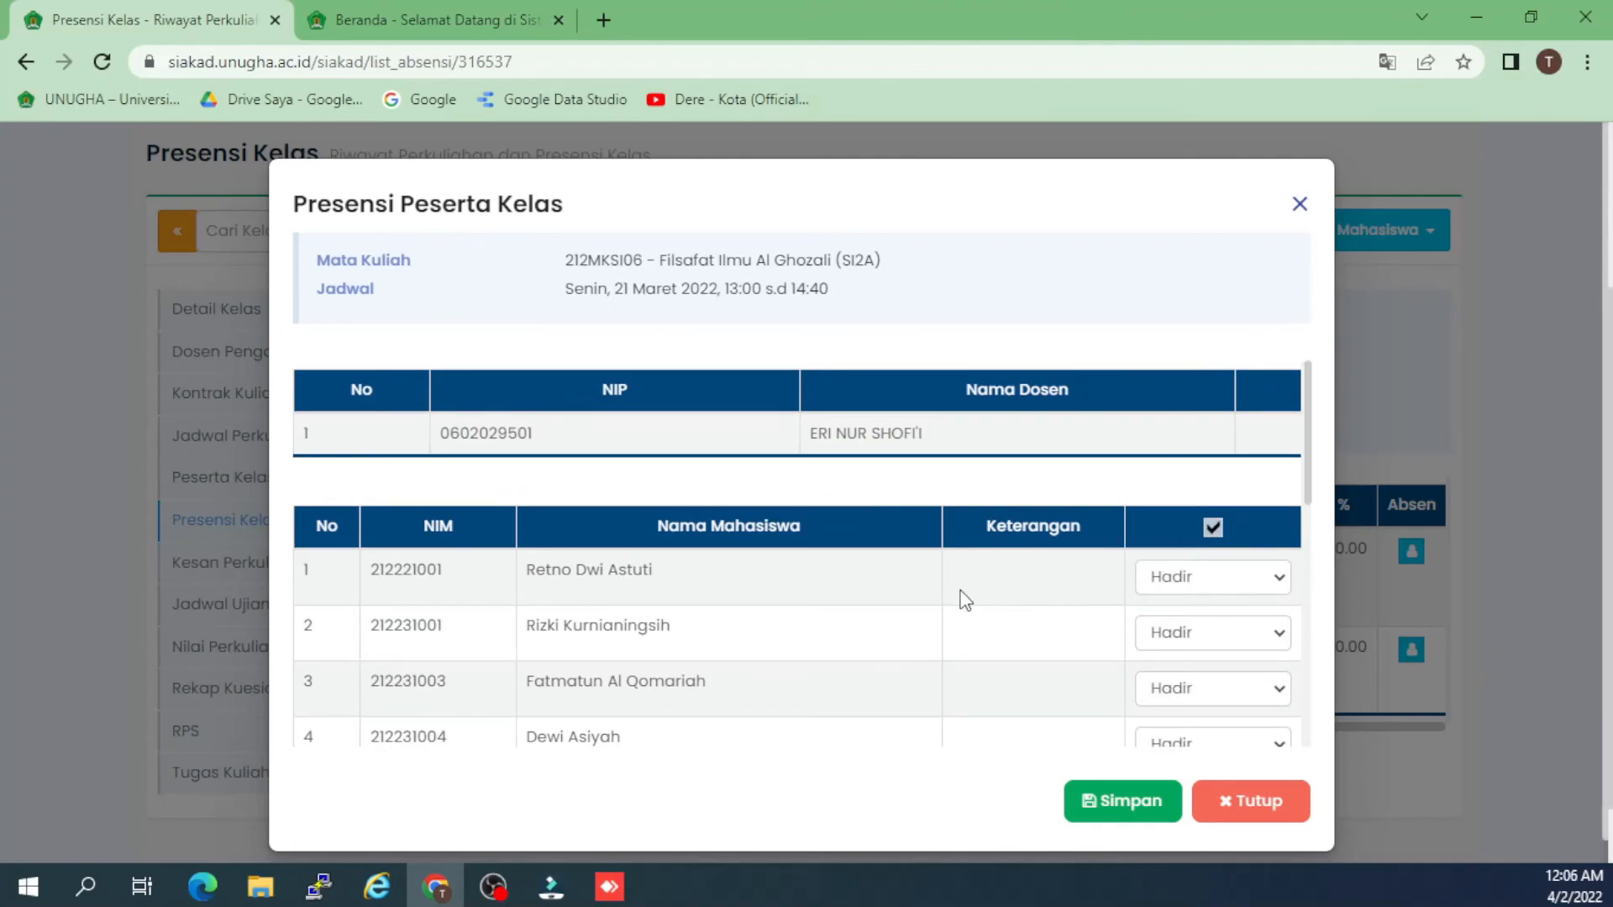
- Change the attendance status of students no. 8 and no. 14 to Alfa
scroll(931, 601, "down", 3)
scroll(977, 578, "down", 3)
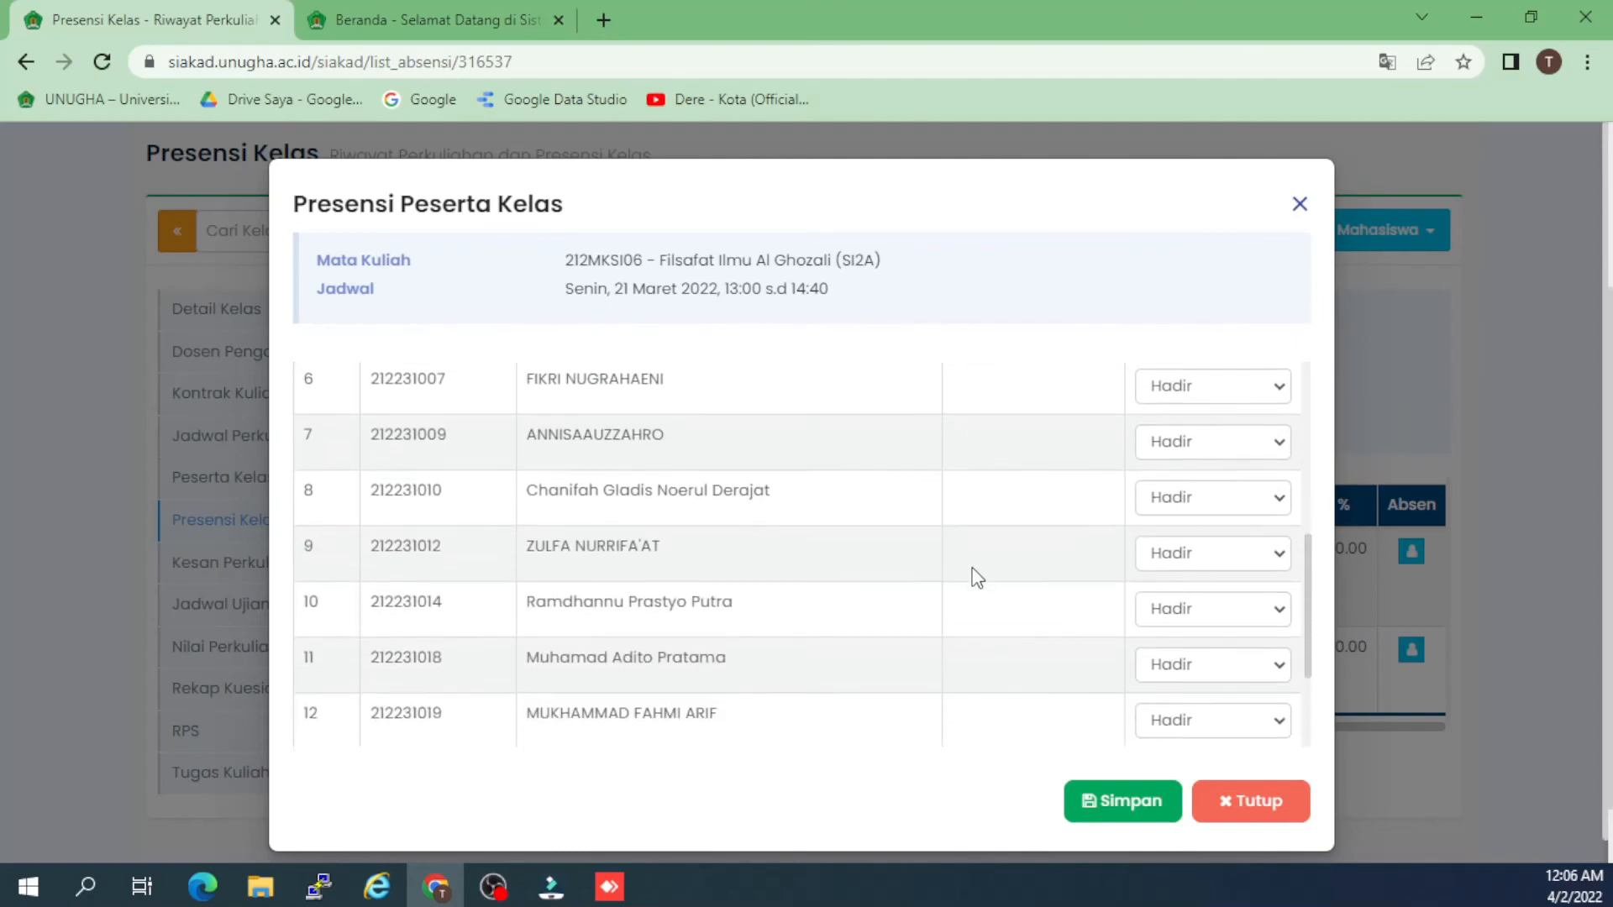
left_click(1235, 502)
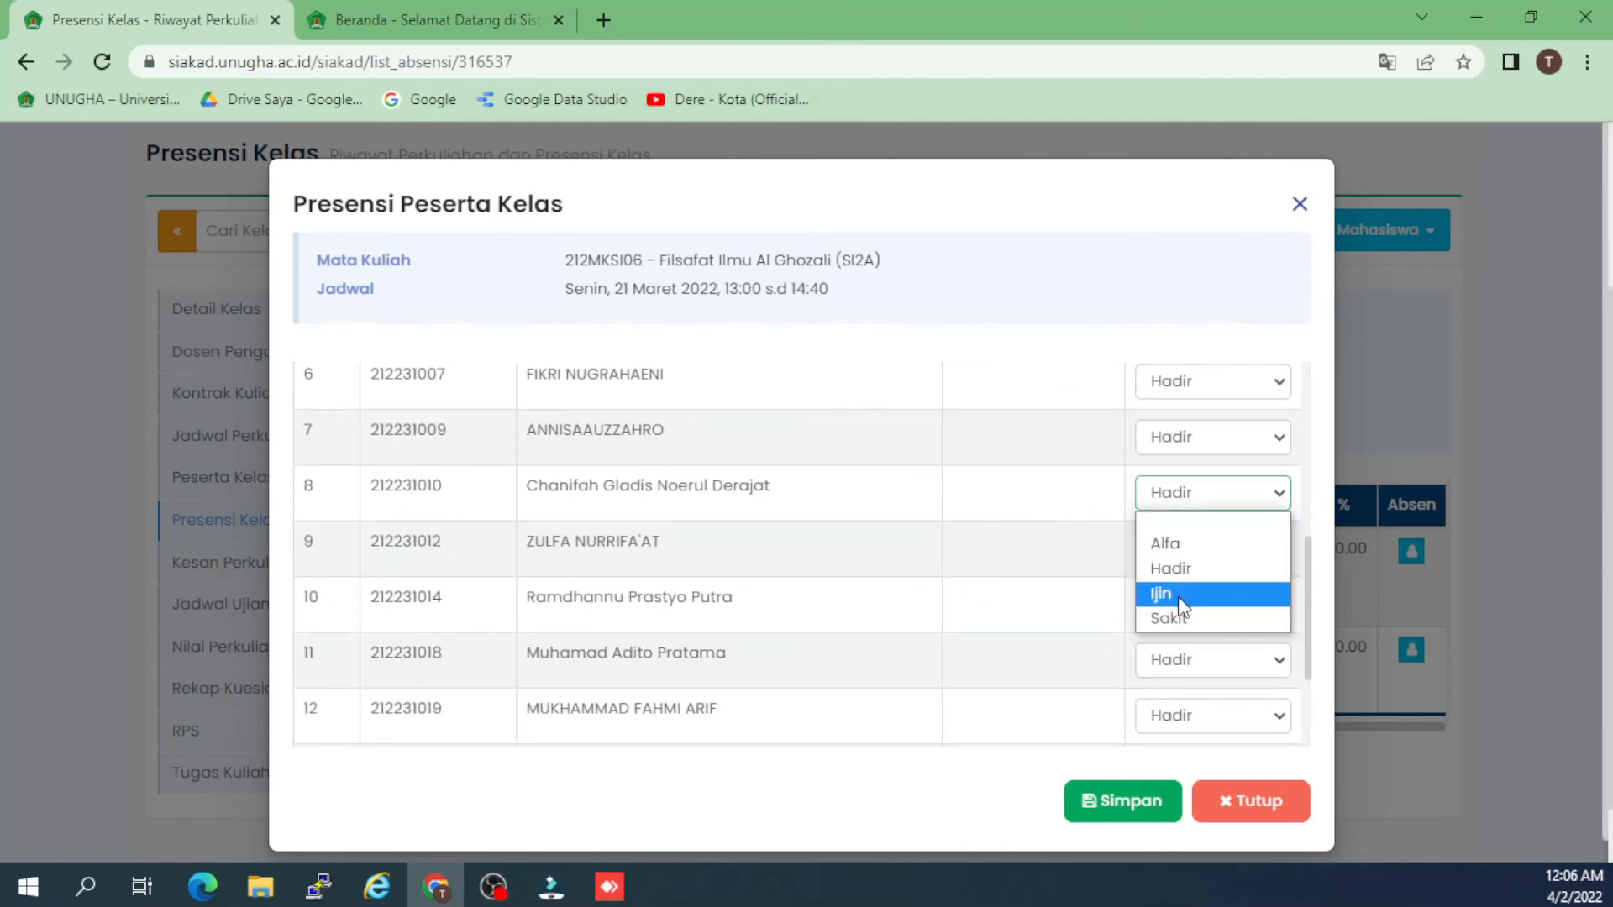
left_click(1181, 546)
scroll(1051, 563, "down", 3)
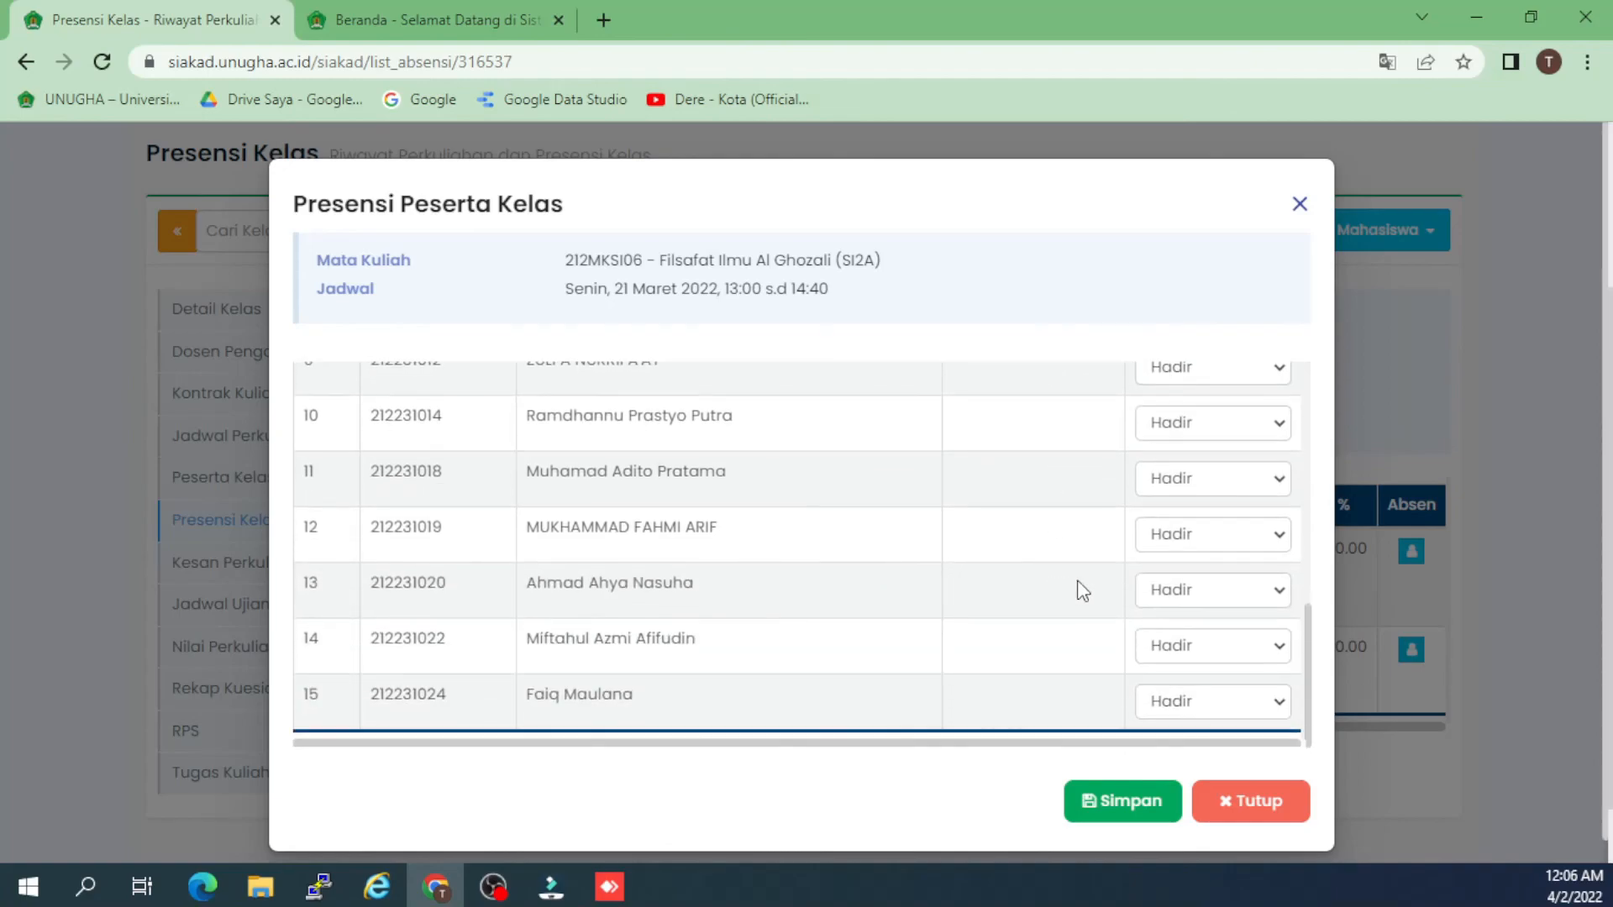
left_click(1202, 646)
left_click(1176, 696)
scroll(1036, 624, "up", 3)
scroll(1025, 652, "down", 3)
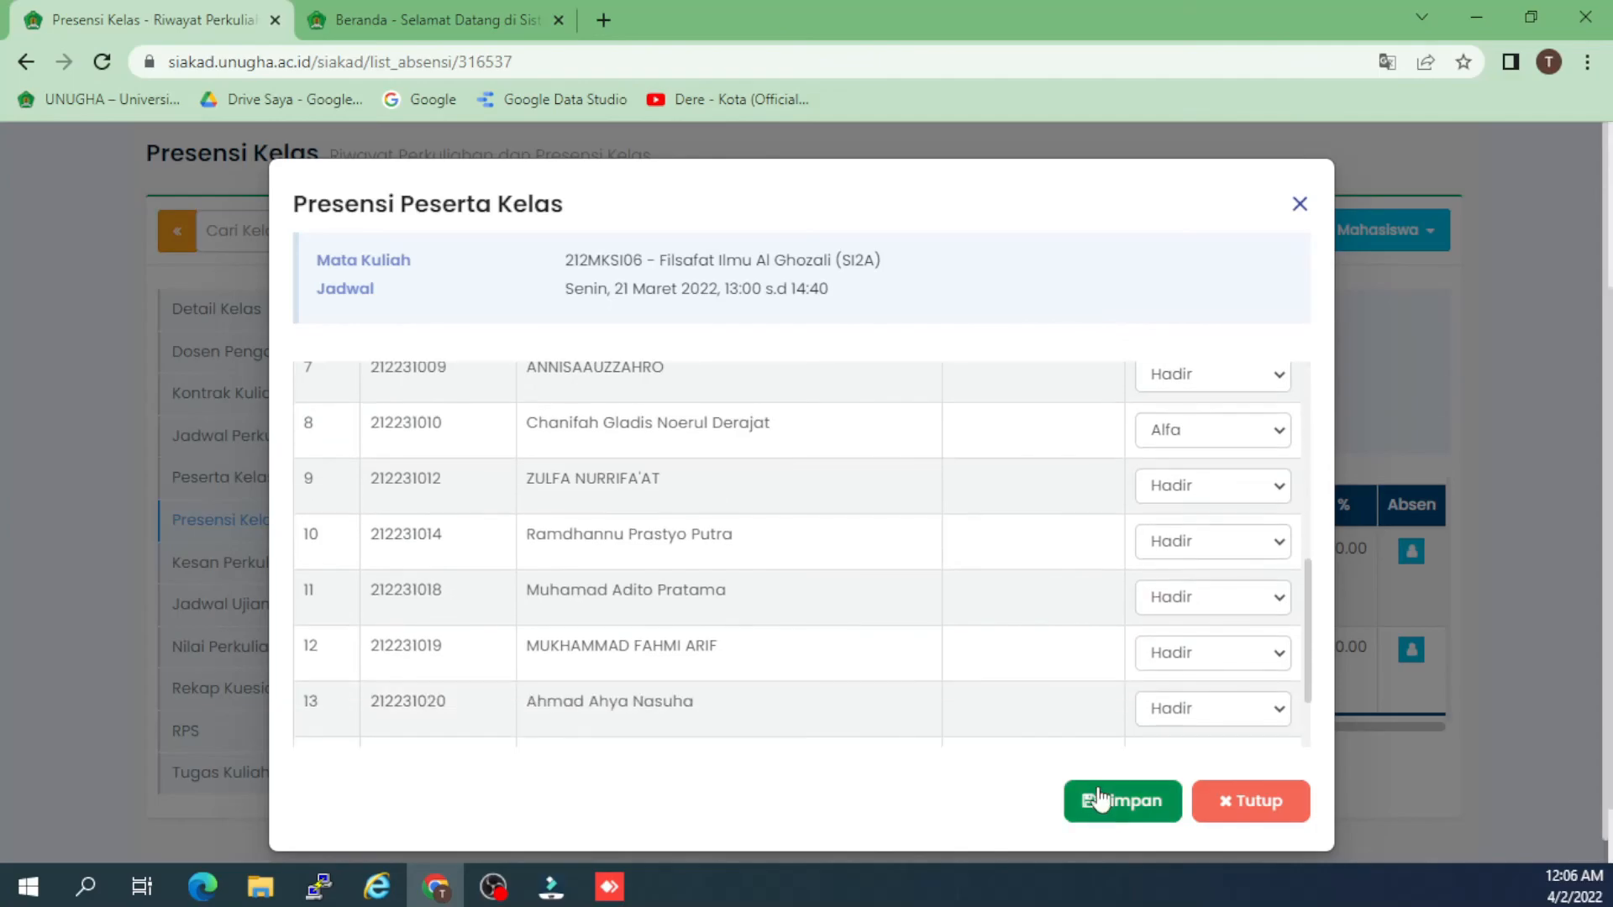
- Save the participant attendance for meeting 6 and check its entry in the Presensi Kelas table
left_click(1124, 805)
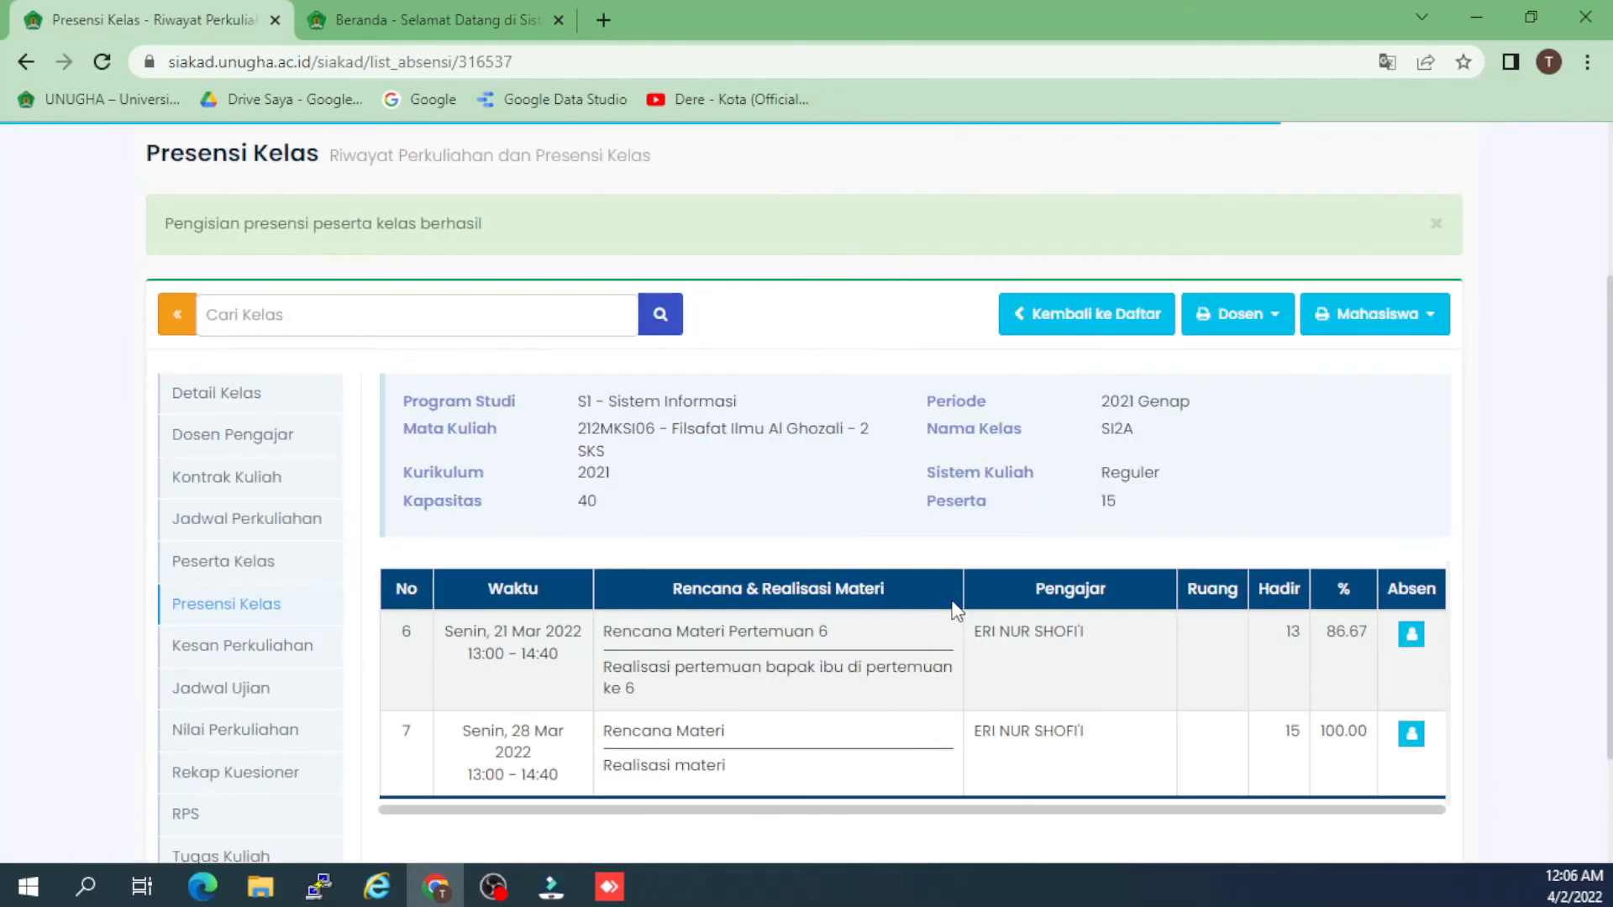
scroll(956, 609, "down", 2)
scroll(956, 603, "up", 3)
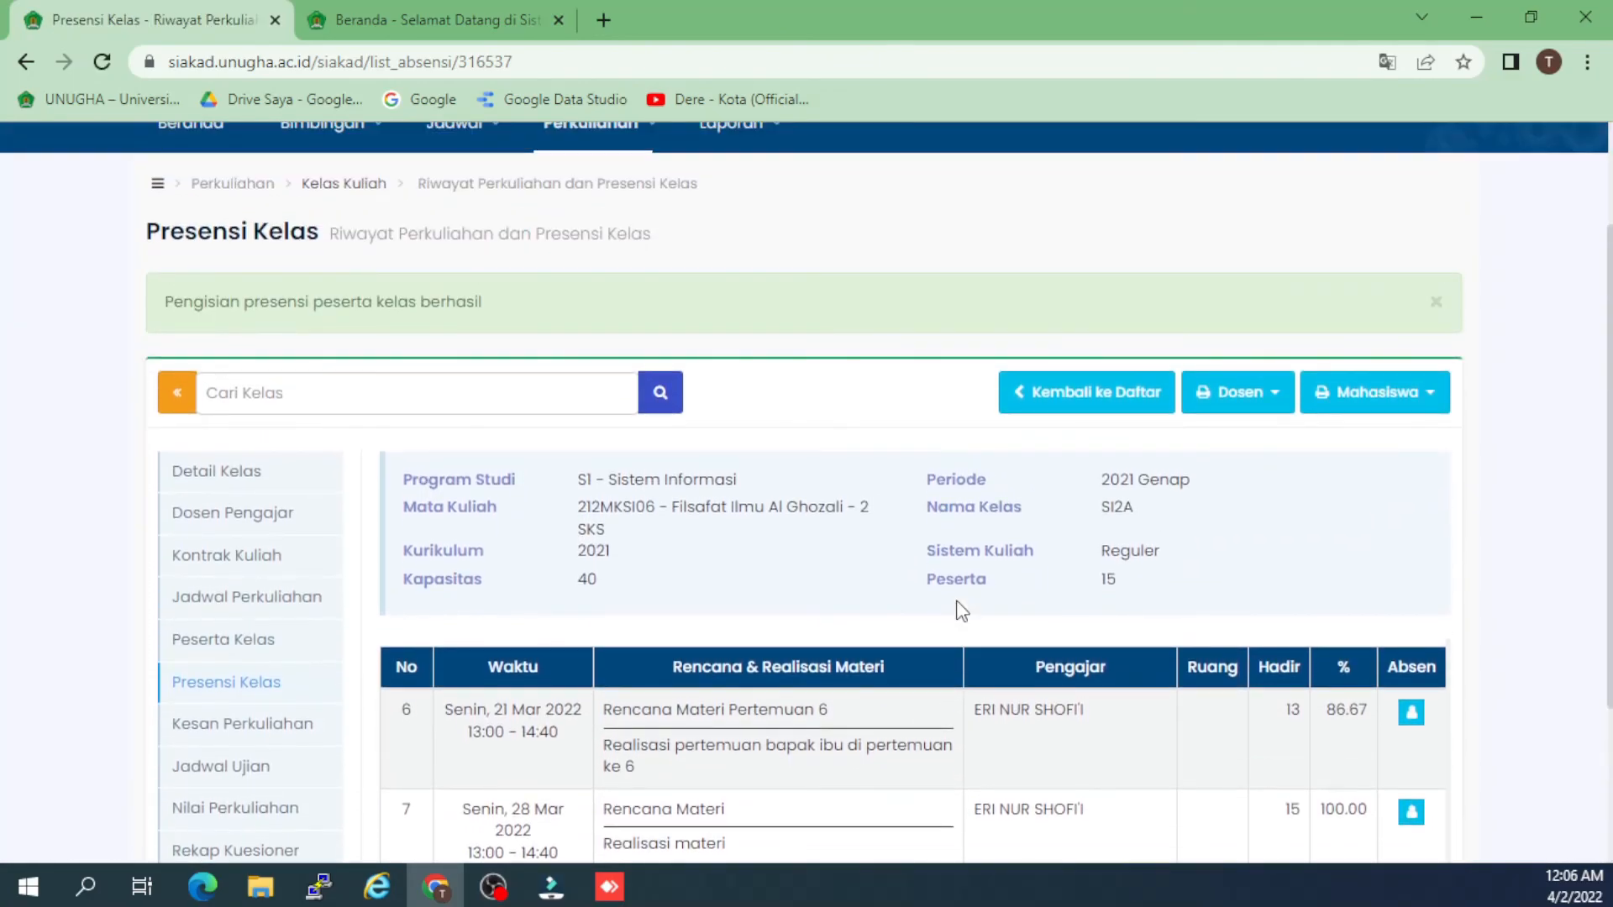